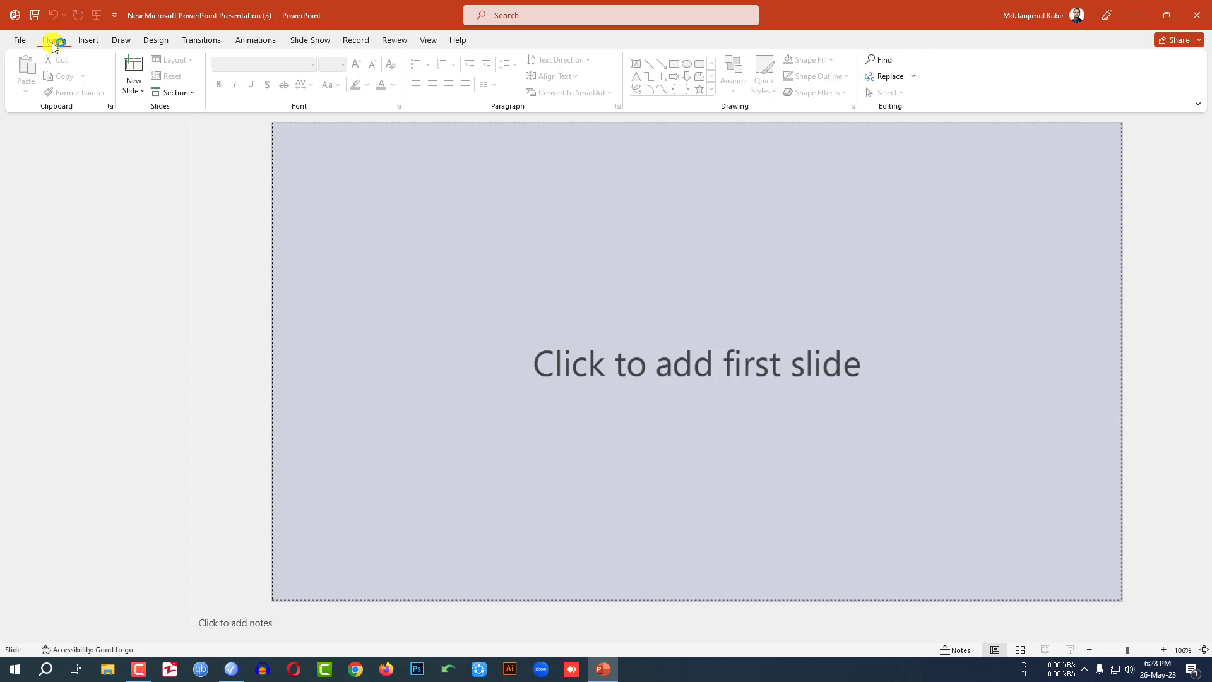
- Add a blank slide and draw a slide-sized blue rectangle with its outline removed
click(125, 101)
click(173, 257)
click(91, 40)
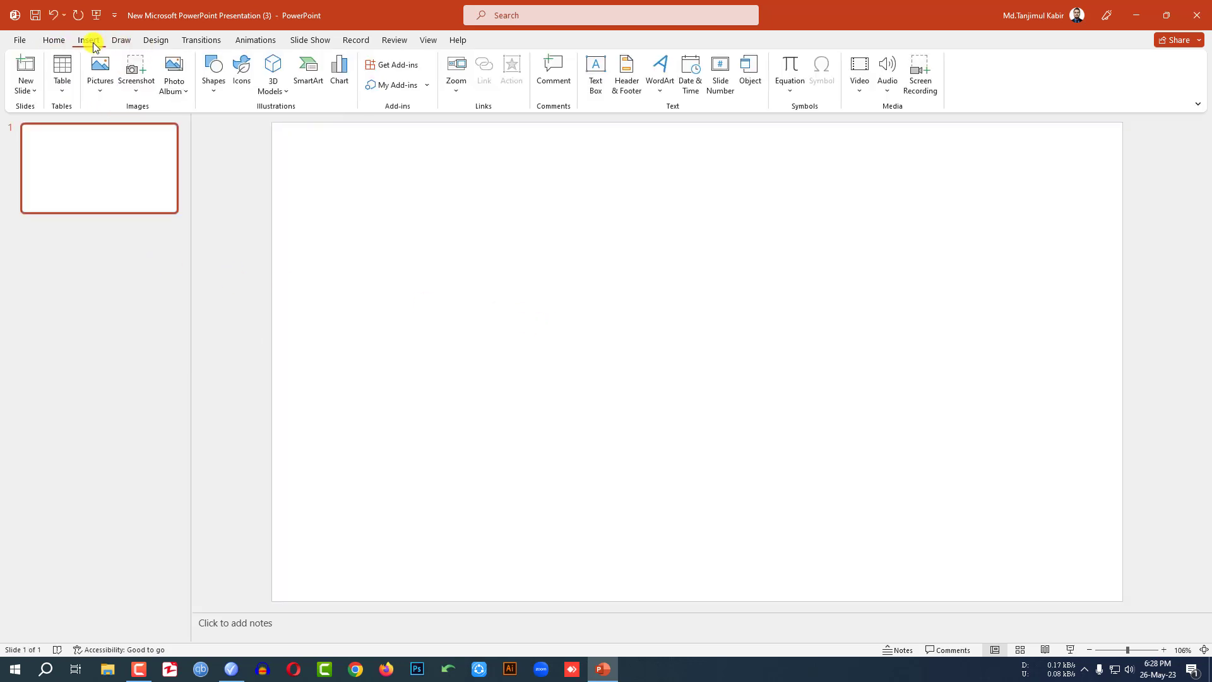
click(213, 95)
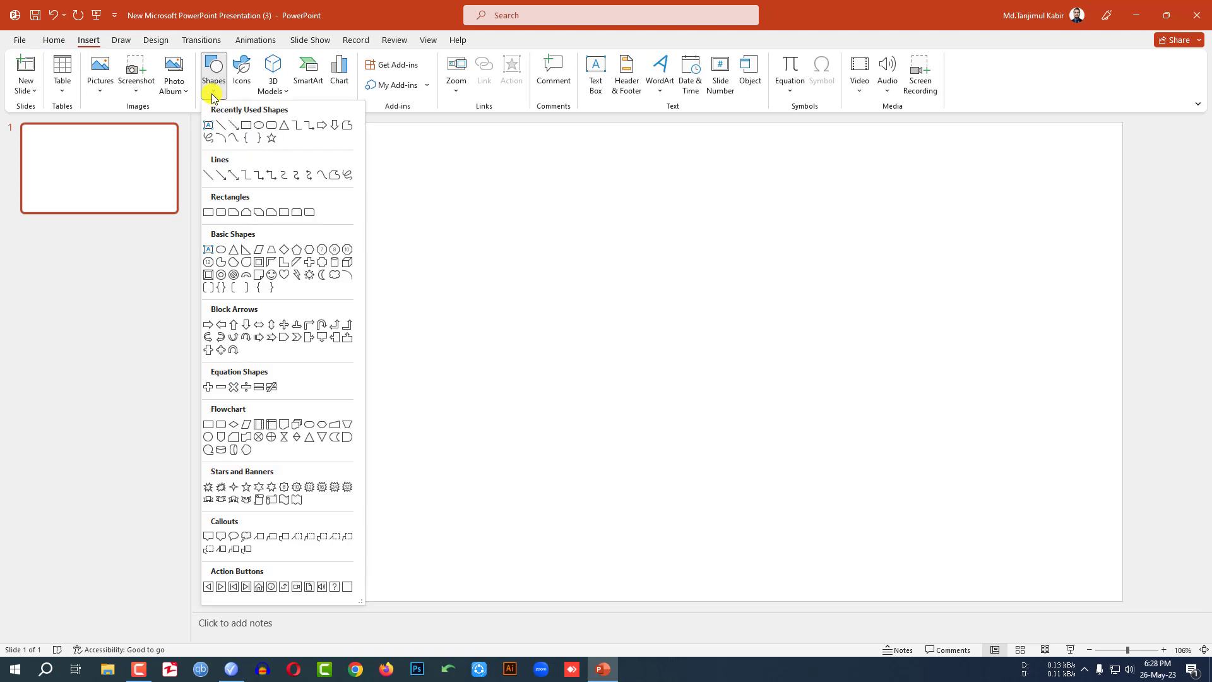
click(246, 128)
drag(273, 123, 1122, 601)
click(502, 77)
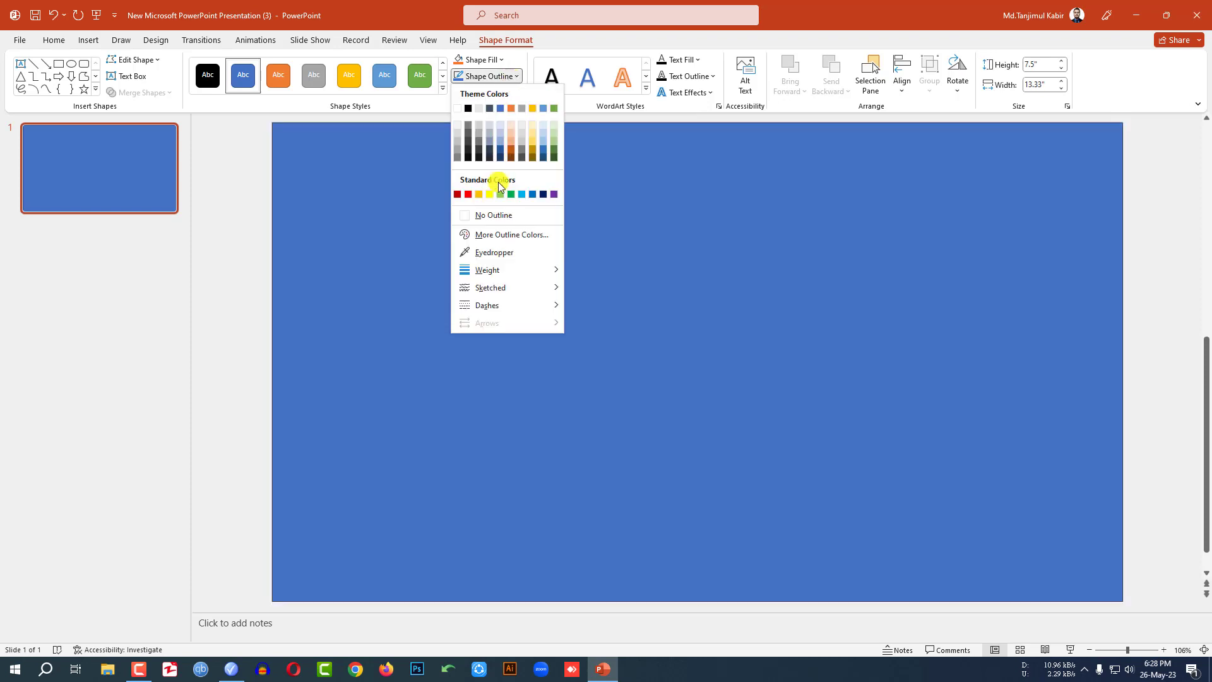
click(496, 215)
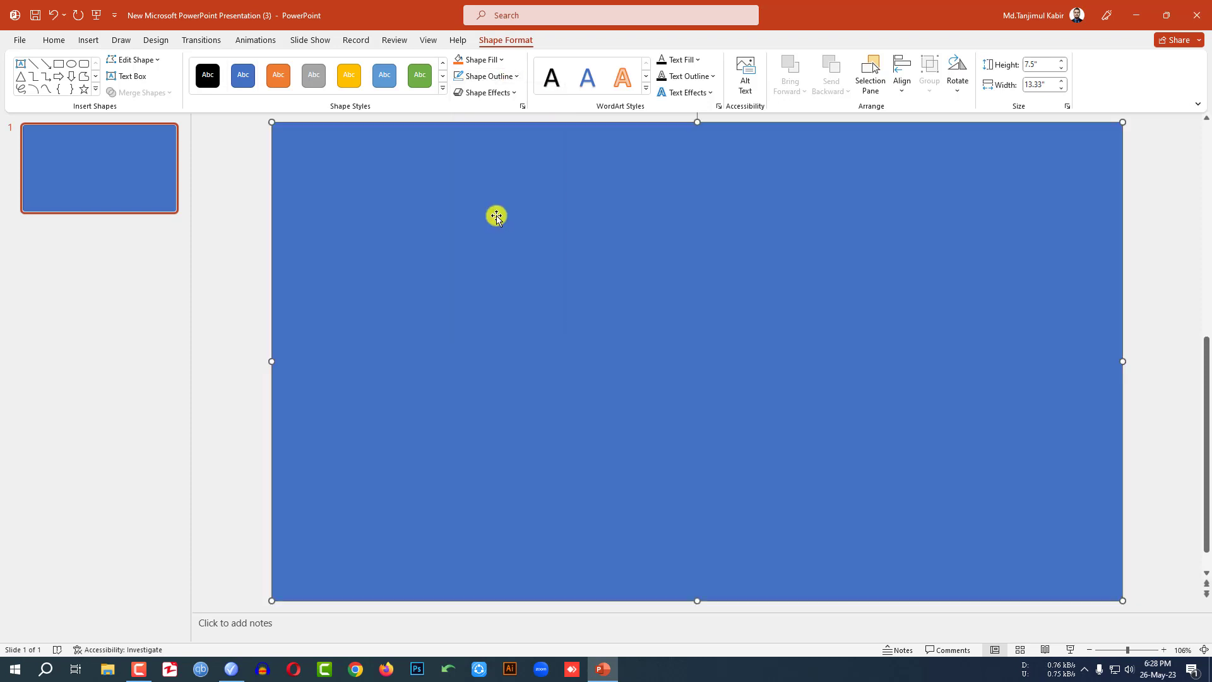
click(95, 42)
- Draw a small outline-free, light-gold rounded rectangle near the slide centre and duplicate it
click(214, 89)
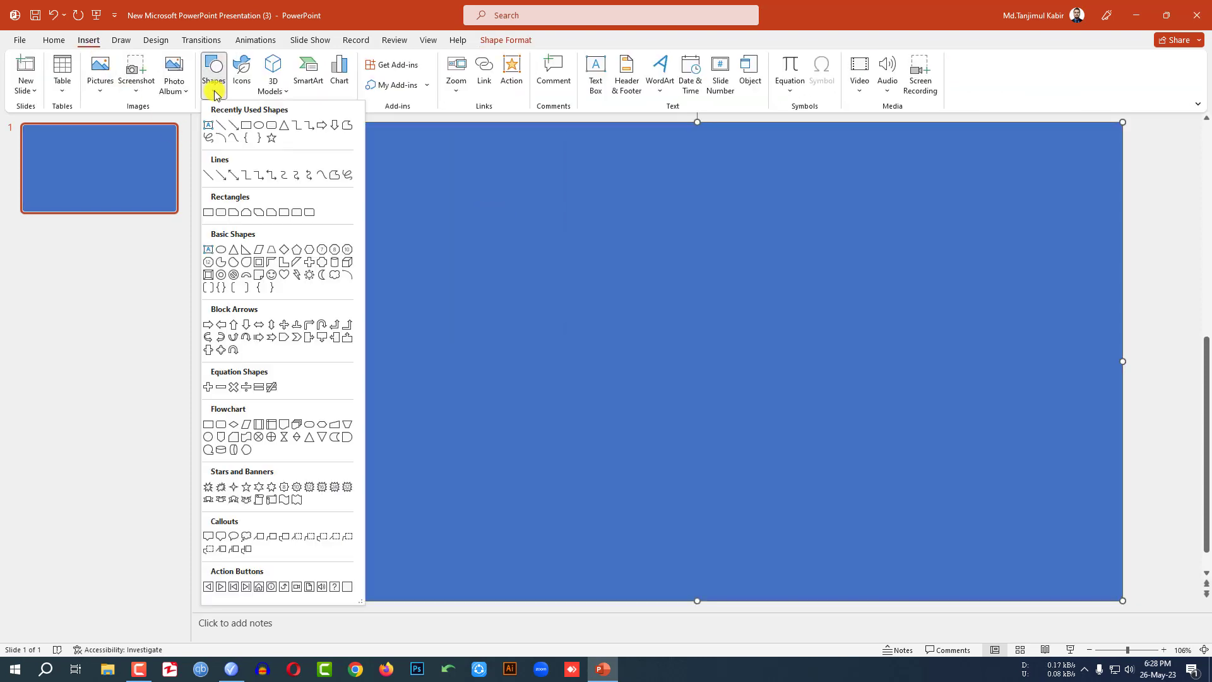
click(271, 128)
drag(541, 265, 605, 368)
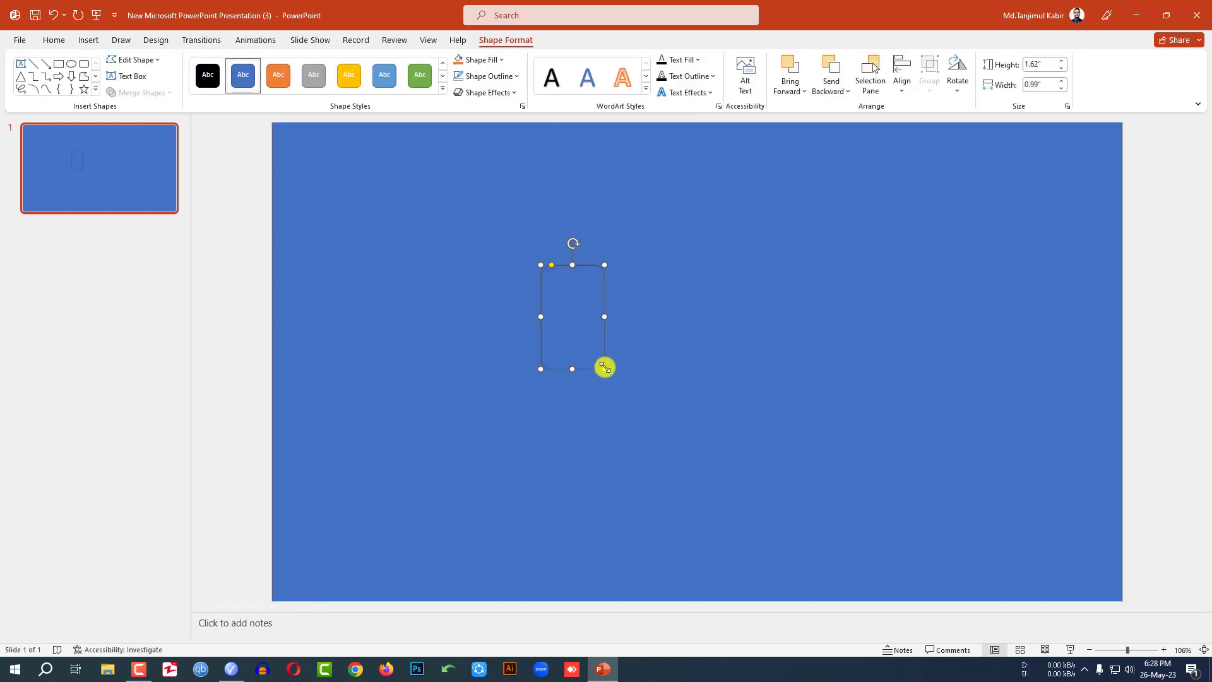
click(515, 77)
click(493, 215)
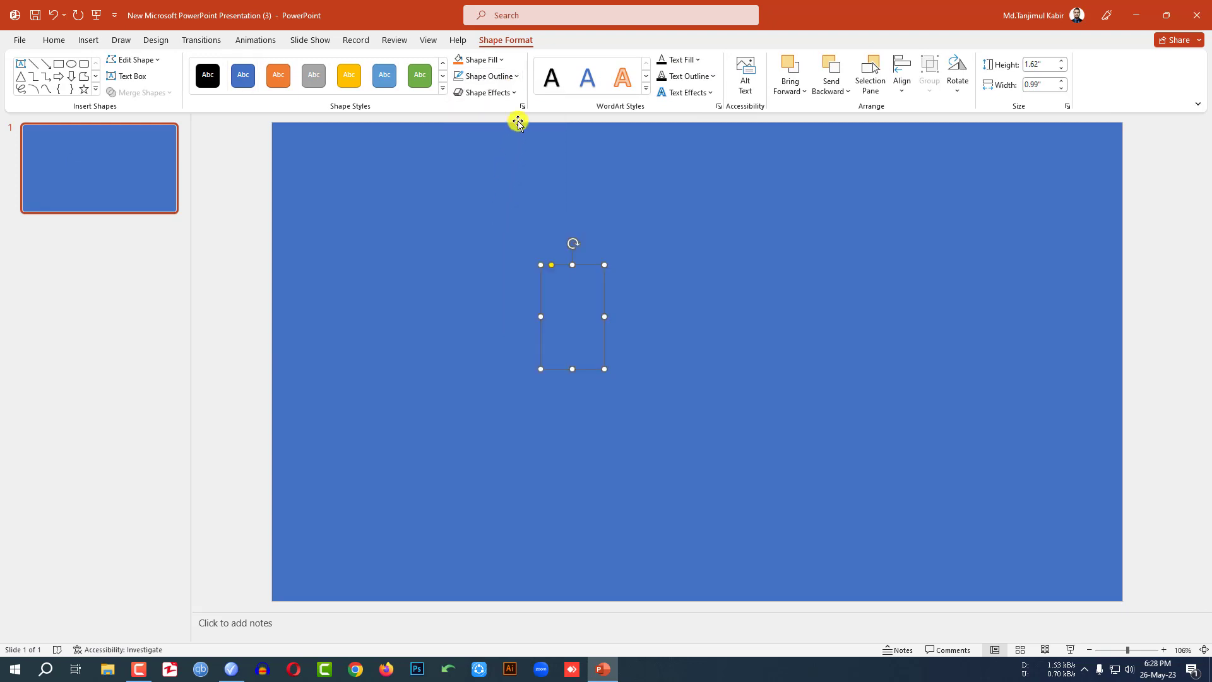
click(480, 59)
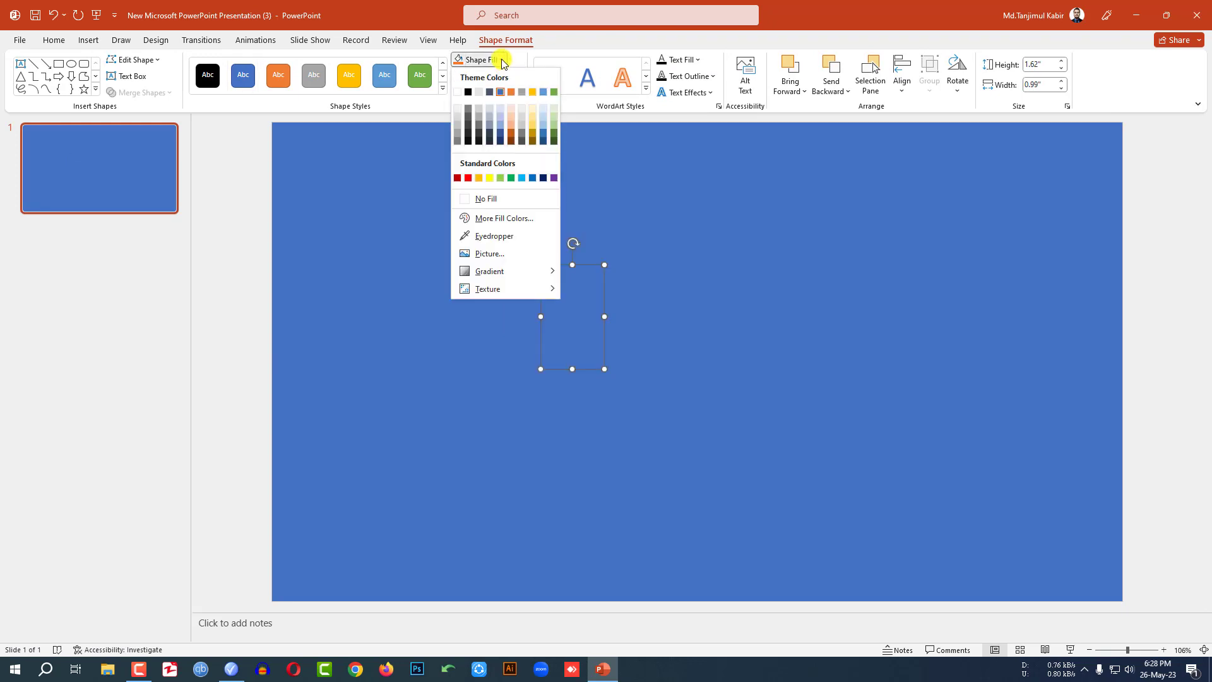
click(533, 122)
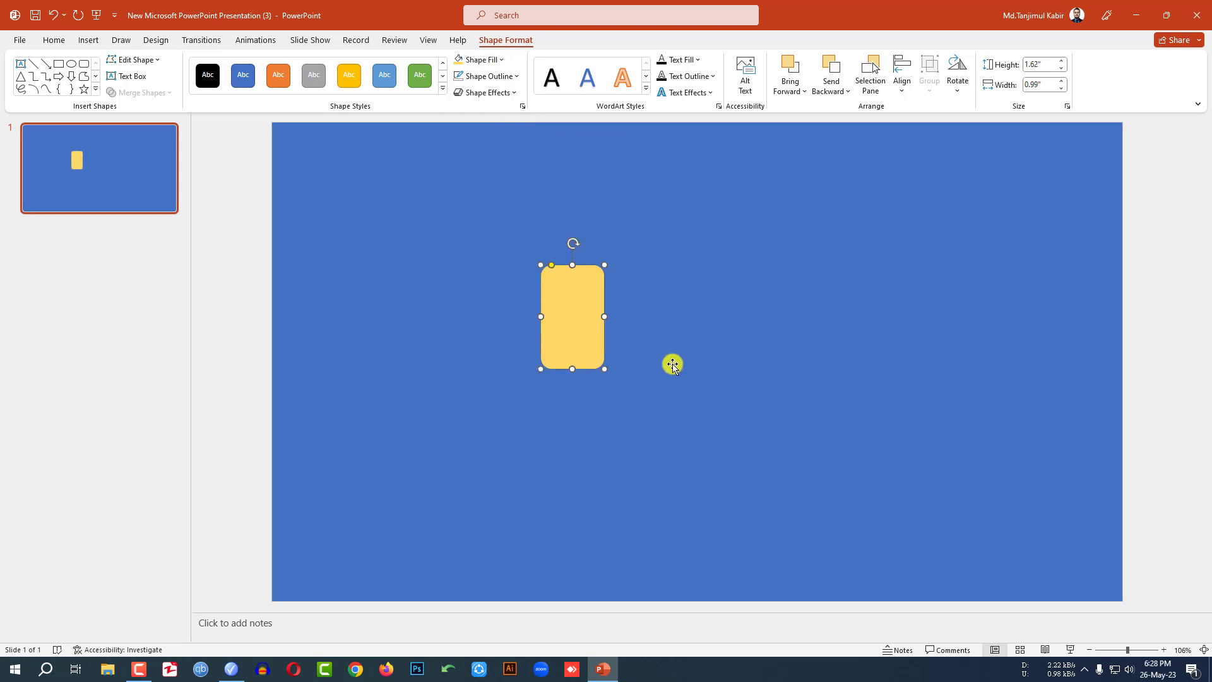
key(ctrl+d)
- Place tile copies beside and above the original, plus a thin strip and a short horizontal tile
drag(582, 335, 638, 285)
key(ctrl+d)
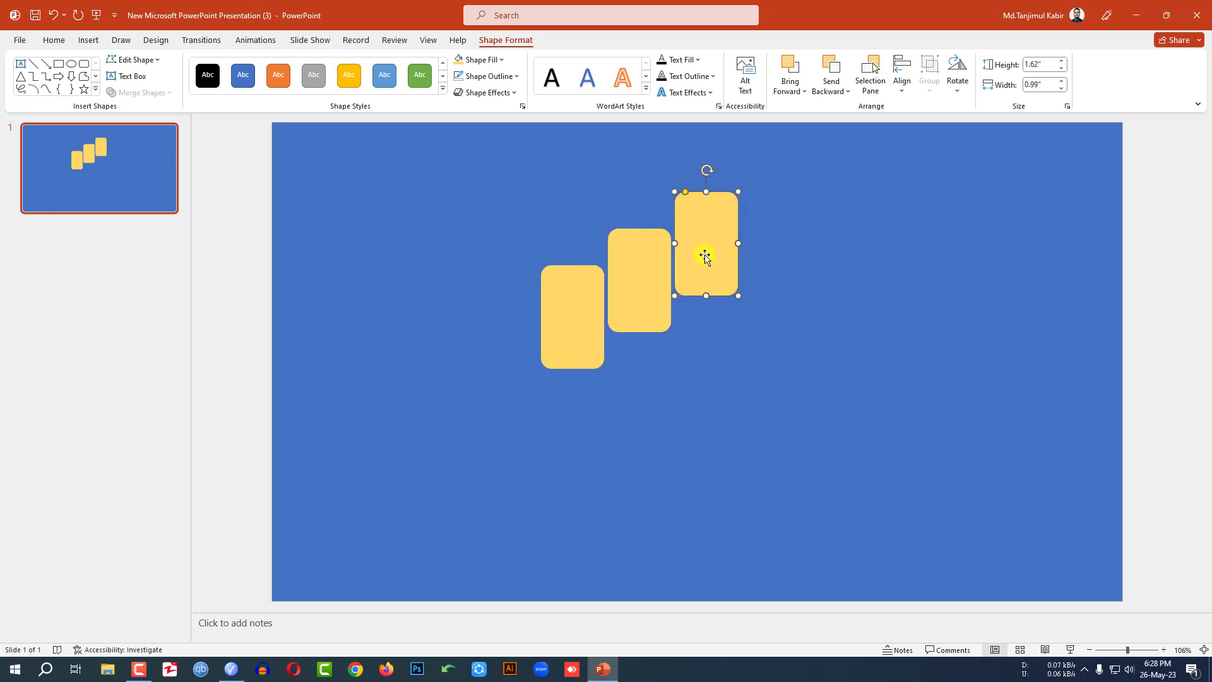
drag(705, 255, 572, 219)
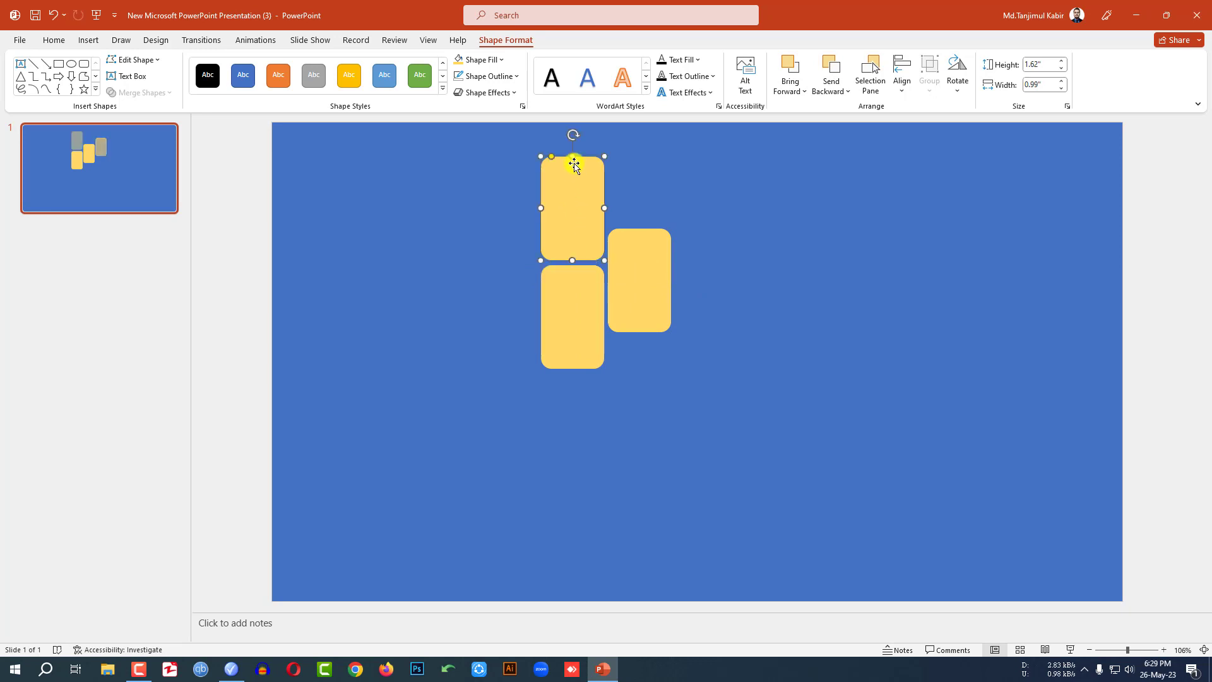
drag(573, 158, 573, 229)
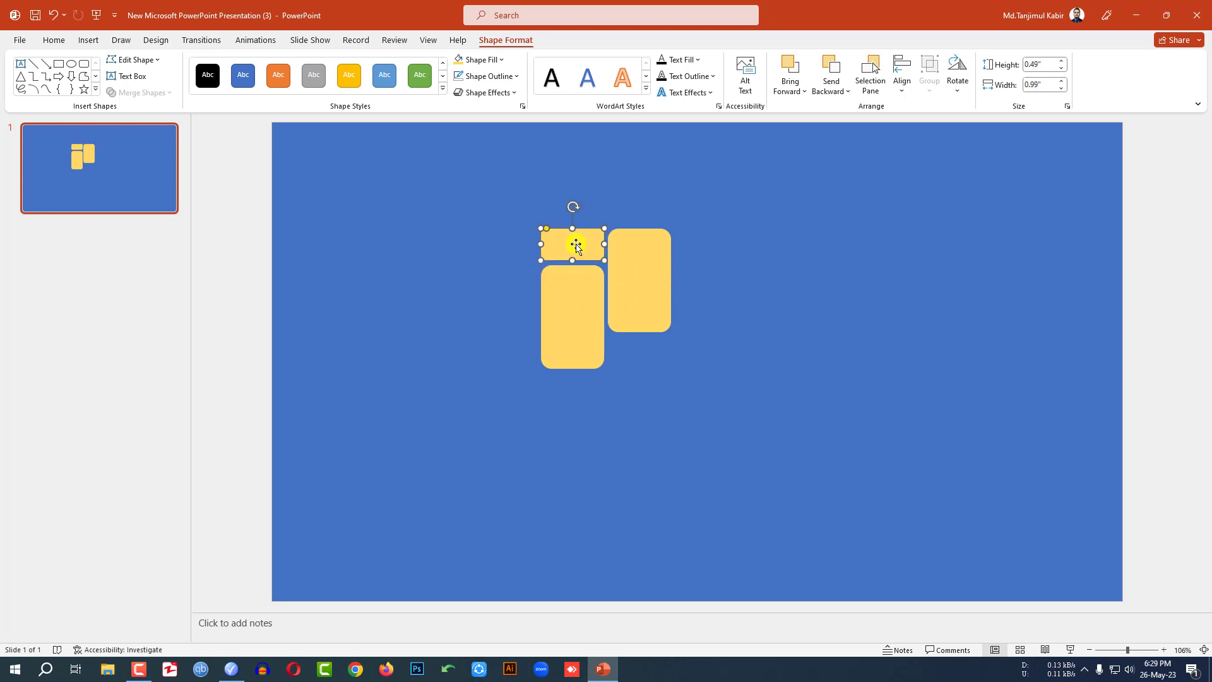
click(655, 298)
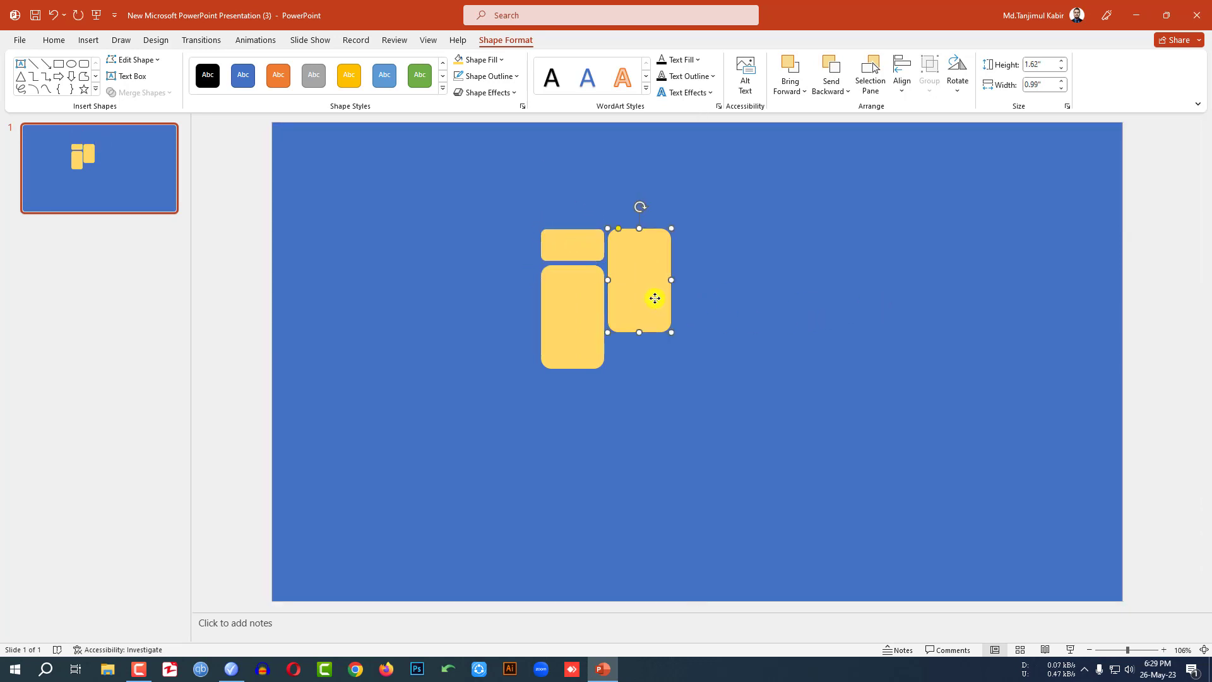
drag(654, 298, 643, 396)
drag(647, 332, 730, 390)
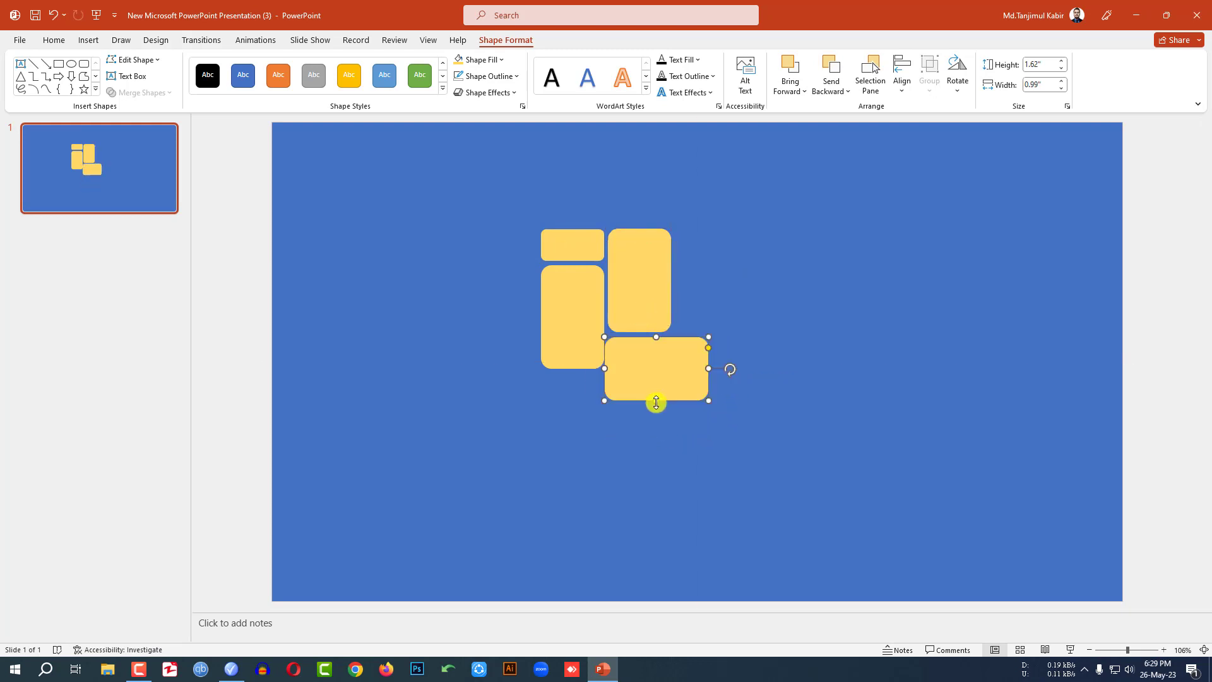
drag(652, 401, 608, 353)
- Duplicate the tall tile, move it to the right and stretch it to 2.18 inches
click(737, 342)
click(639, 358)
click(679, 354)
click(646, 302)
key(ctrl+d)
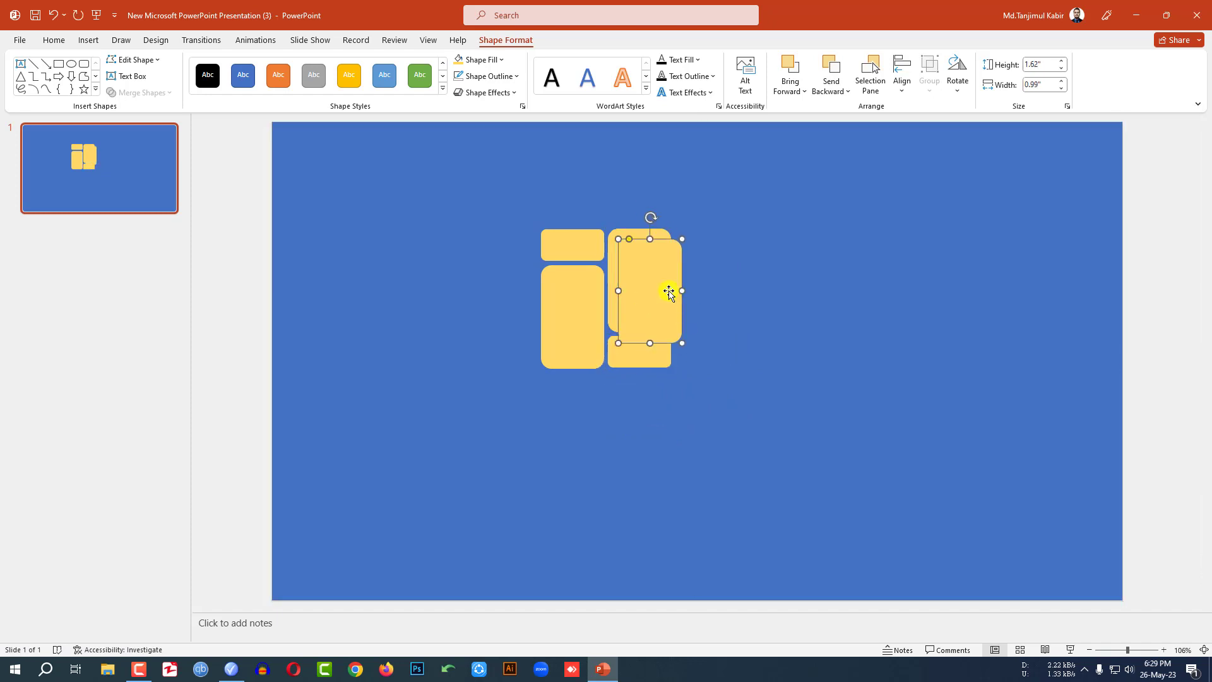
drag(671, 292, 728, 283)
drag(708, 333, 797, 322)
- Add a widened horizontal strip below the group and shorten the right-column tile to 1.22 inches
drag(776, 208, 866, 296)
drag(766, 294, 604, 403)
drag(679, 404, 738, 405)
drag(701, 322, 768, 303)
drag(772, 366, 776, 428)
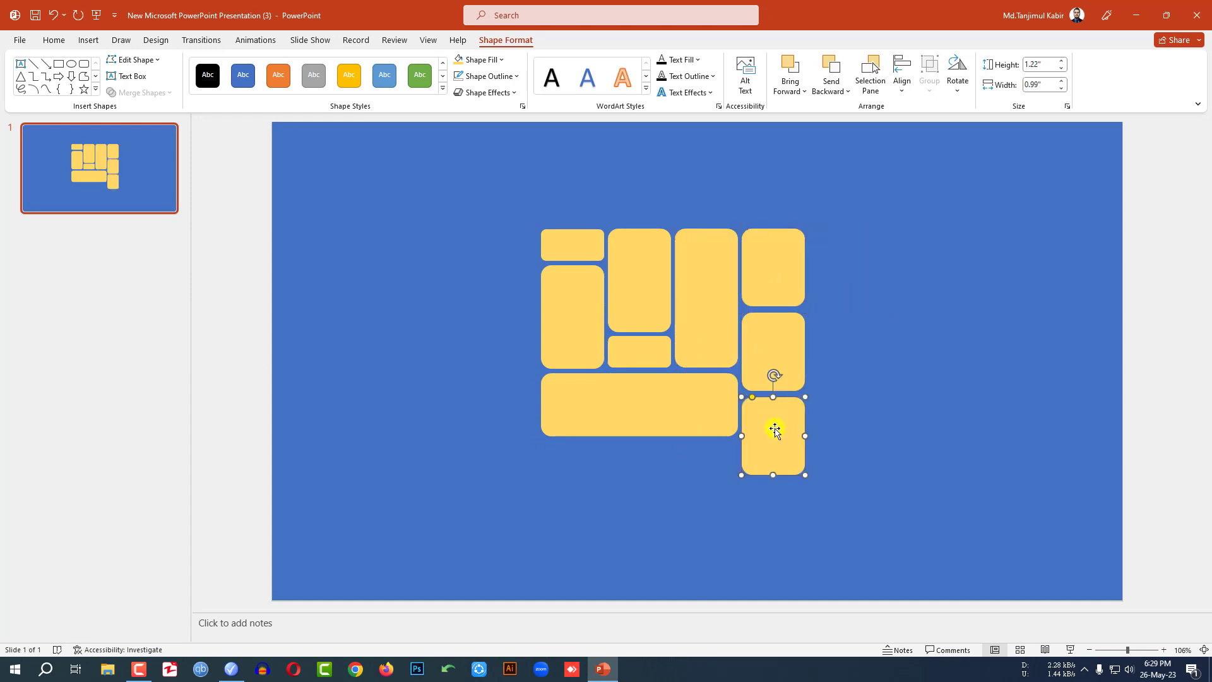
drag(773, 473, 772, 436)
- Add a vertical tile beside the right column and lengthen it to 3.26 inches
click(787, 370)
key(Up)
key(Up)
click(783, 414)
key(Up)
key(Up)
click(783, 363)
click(711, 327)
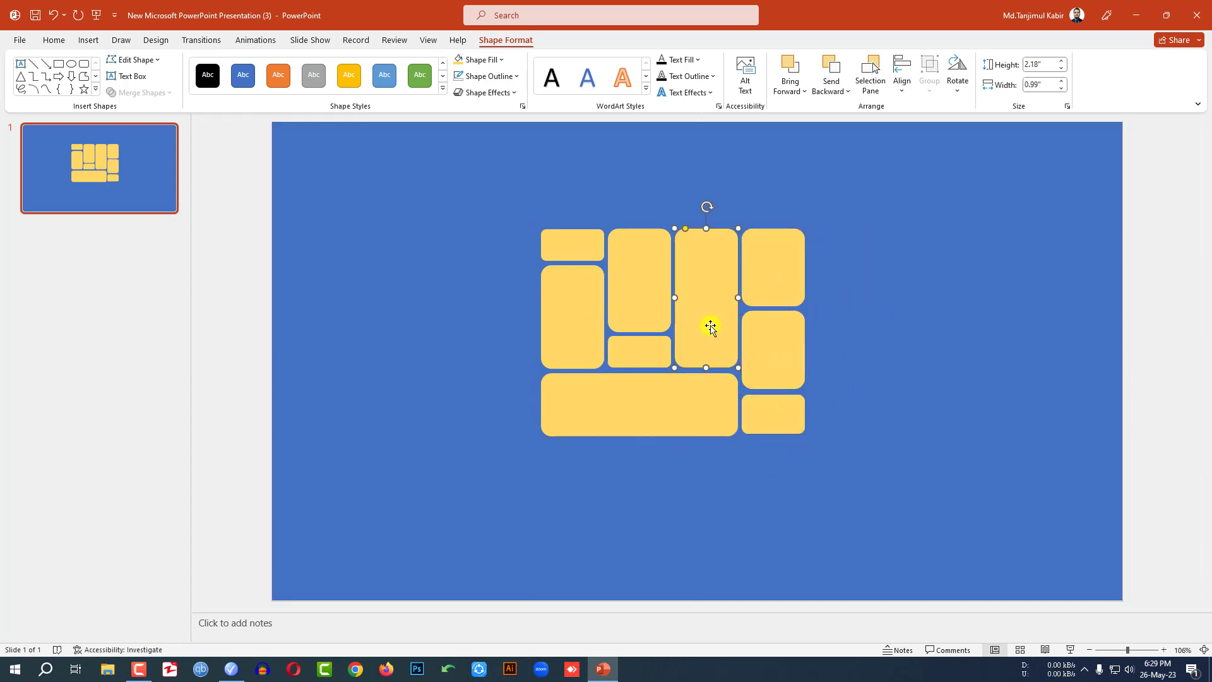
key(ctrl+d)
drag(664, 422, 921, 264)
drag(1031, 261, 902, 401)
drag(922, 284, 860, 349)
drag(843, 422, 761, 181)
- Start a top row of horizontal tiles above the grid, the first shortened to 2.1 inches
key(ctrl+d)
drag(647, 185, 658, 200)
drag(749, 191, 675, 195)
key(ctrl+d)
drag(376, 145, 749, 246)
drag(632, 203, 632, 206)
drag(751, 184, 900, 192)
- Narrow and align the second and third top-row tiles, then adjust the tall right tile
key(ctrl+d)
click(798, 201)
drag(811, 194, 805, 195)
drag(870, 195, 863, 195)
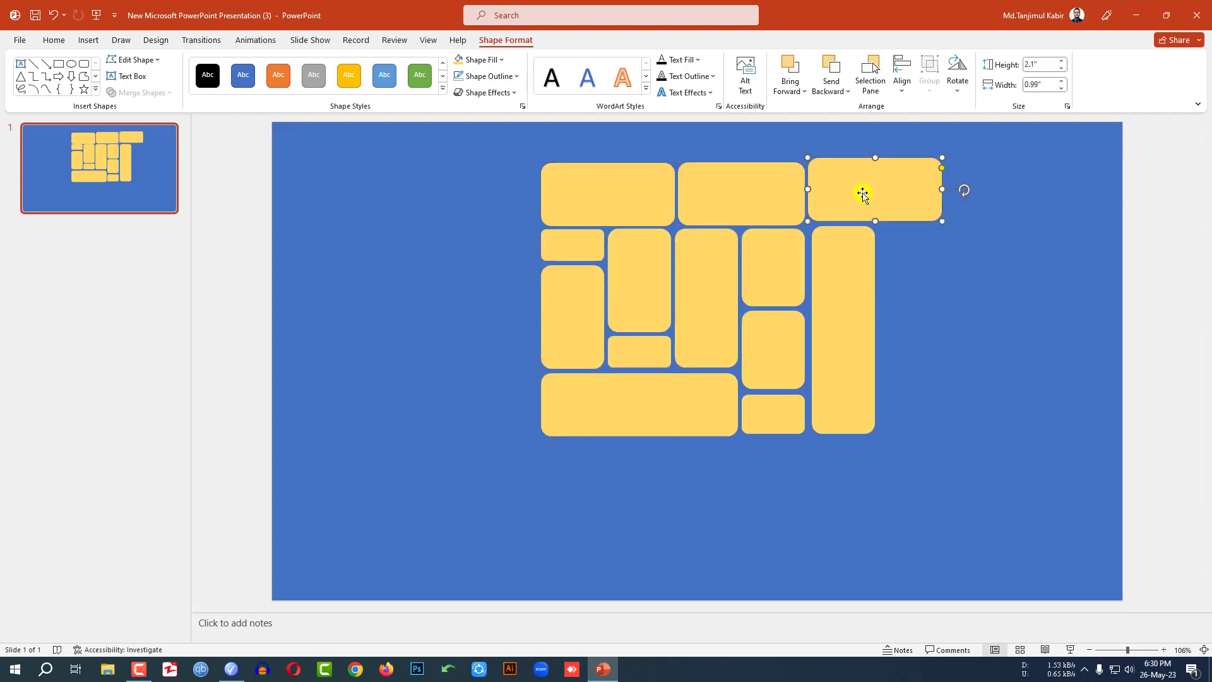
drag(943, 191, 875, 192)
drag(856, 294, 855, 294)
click(928, 278)
- Group all thirteen gold tiles and tilt the group about 55° clockwise
scroll(859, 389, up, 1)
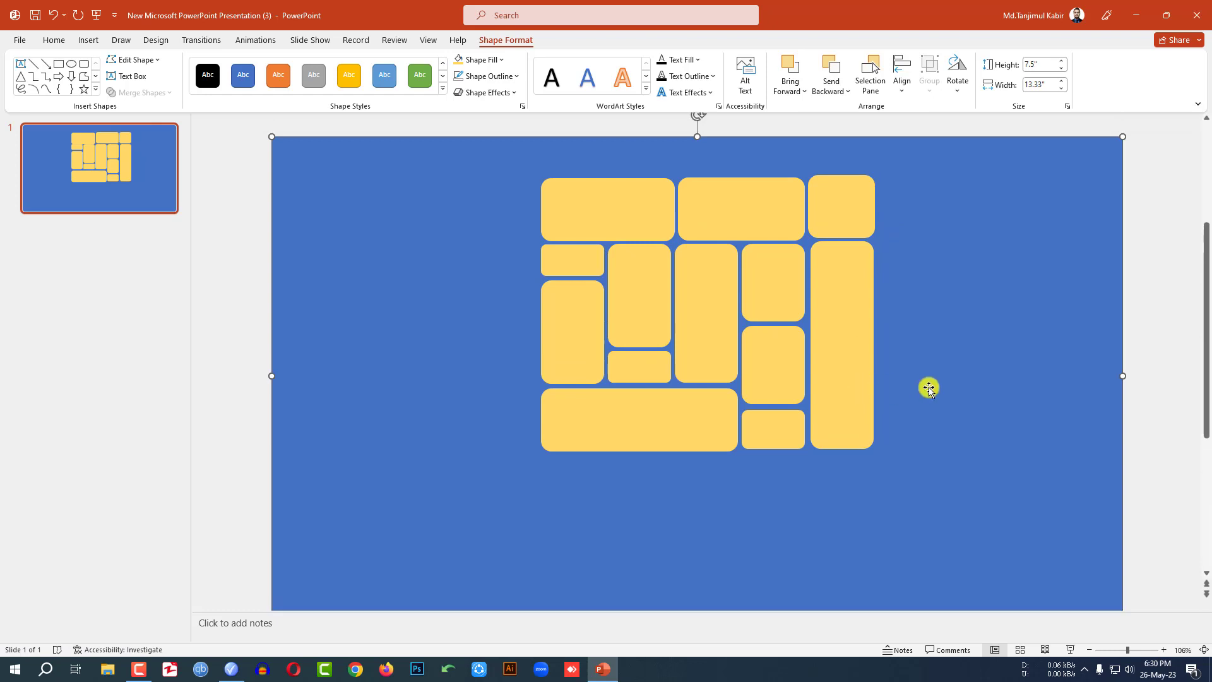
drag(475, 123, 978, 544)
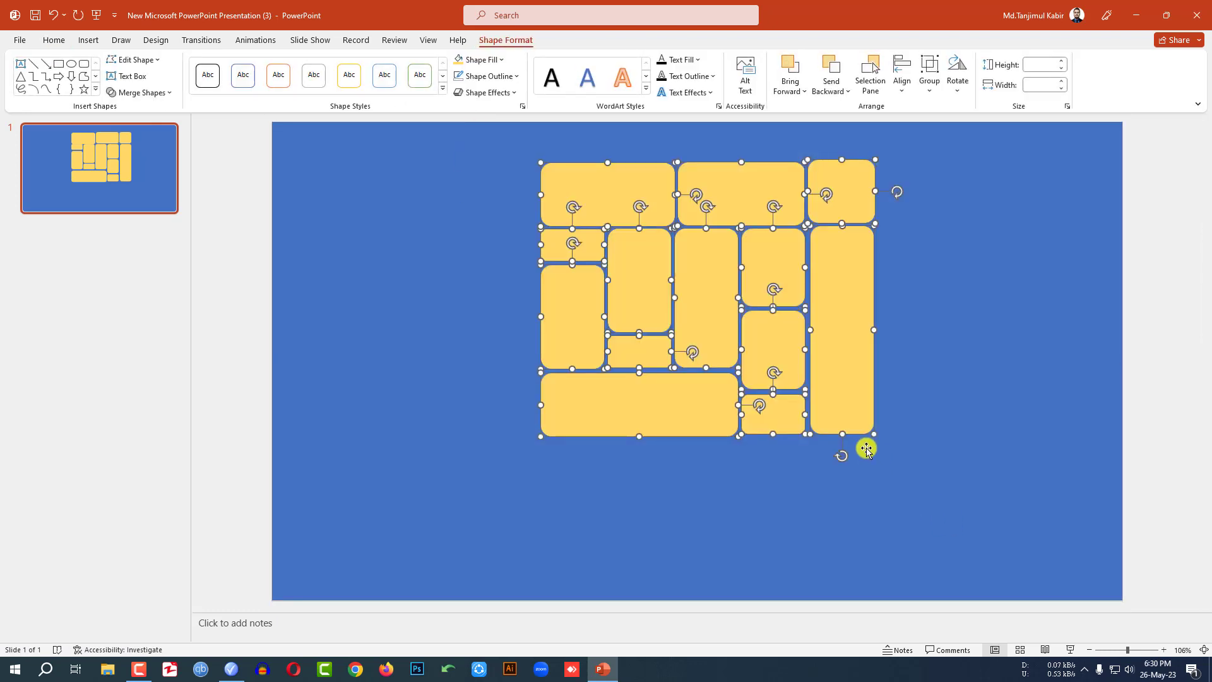
key(ctrl+g)
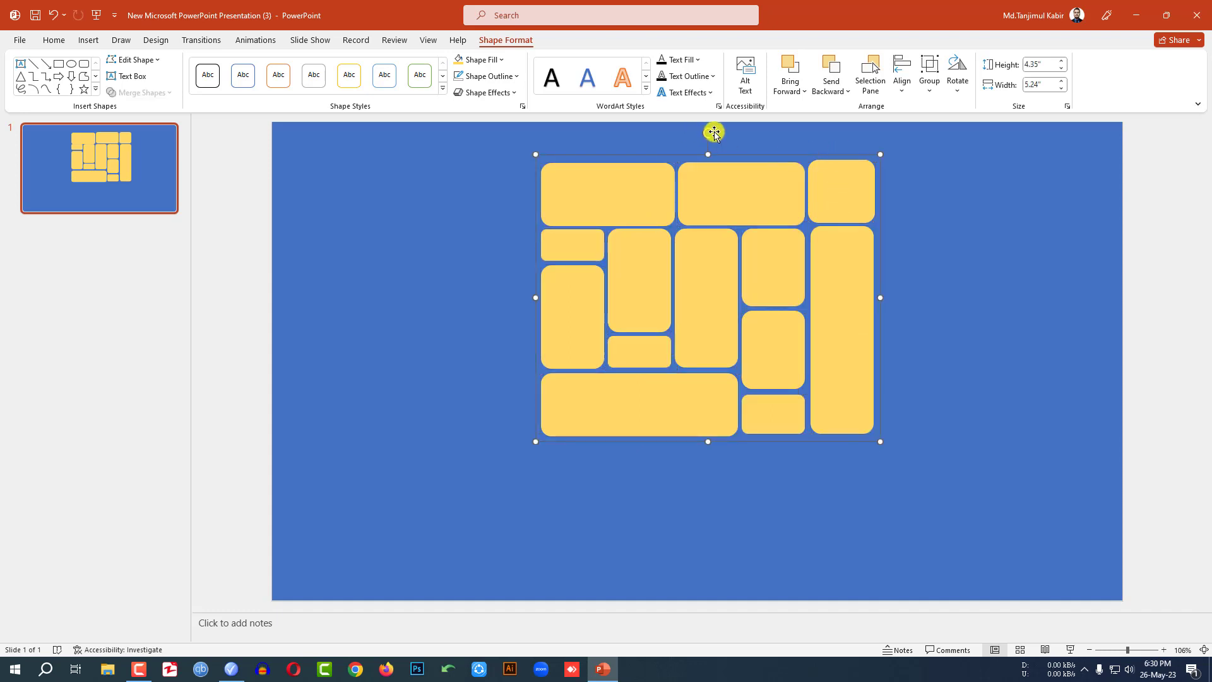
drag(714, 132, 808, 241)
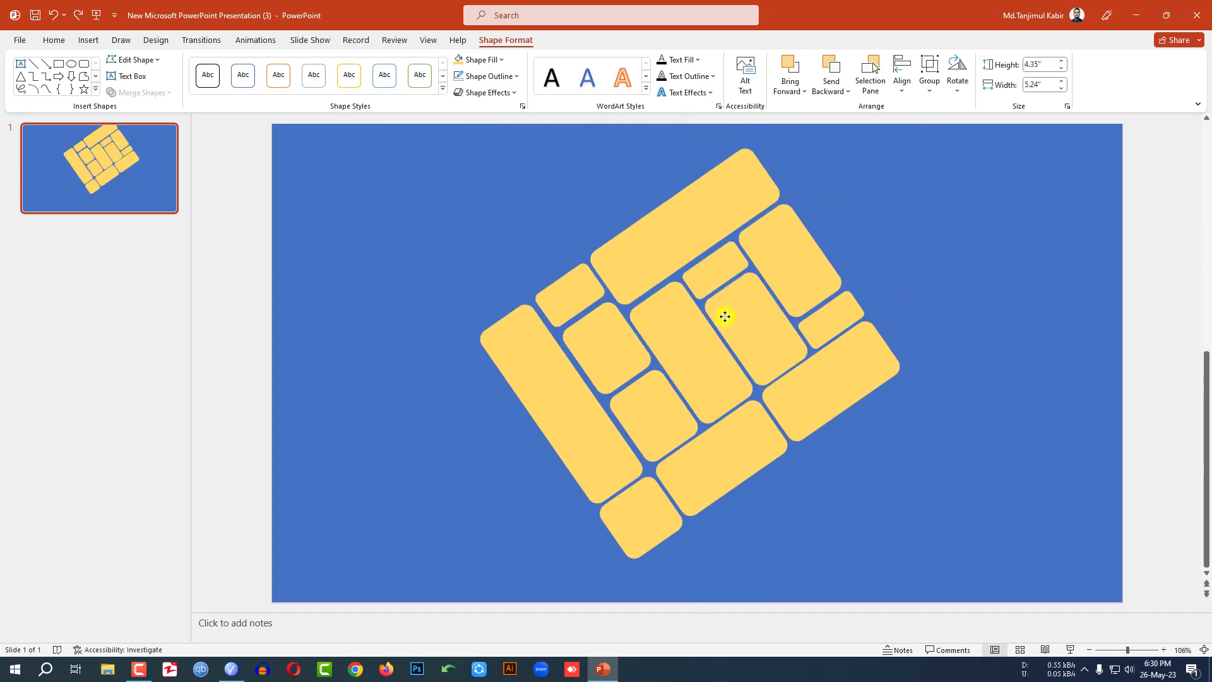
drag(725, 316, 724, 317)
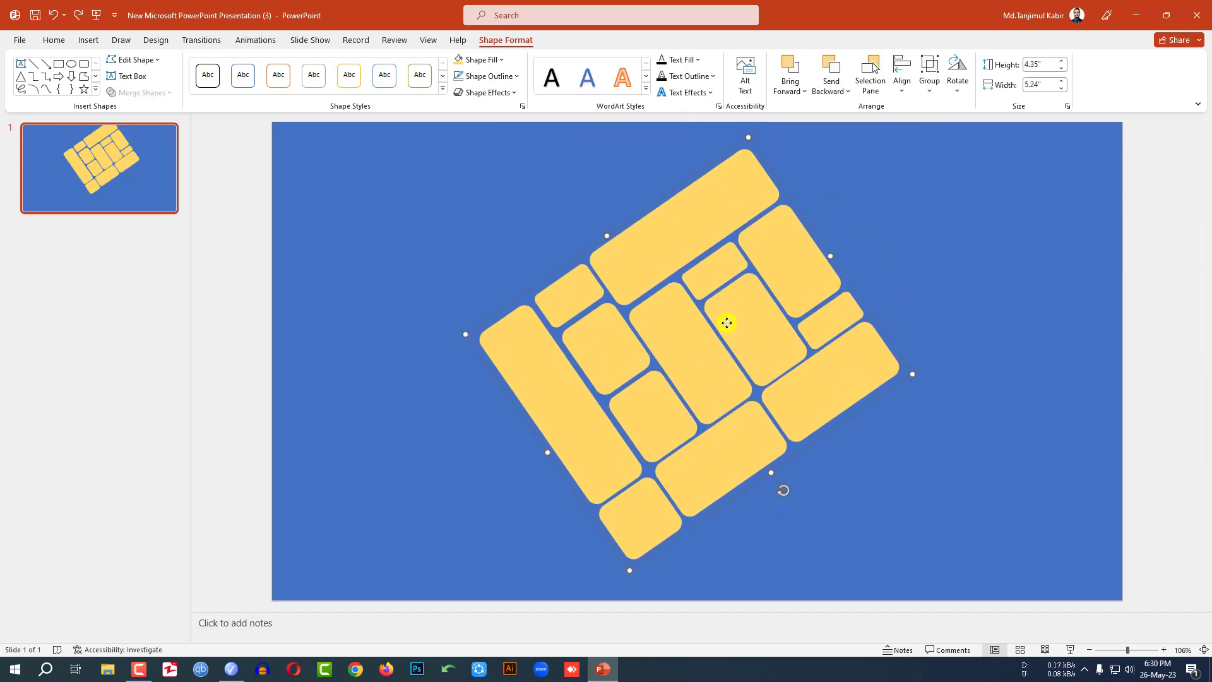
- Ungroup the tiles and subtract them from the blue rectangle to leave tile-shaped holes
right_click(773, 268)
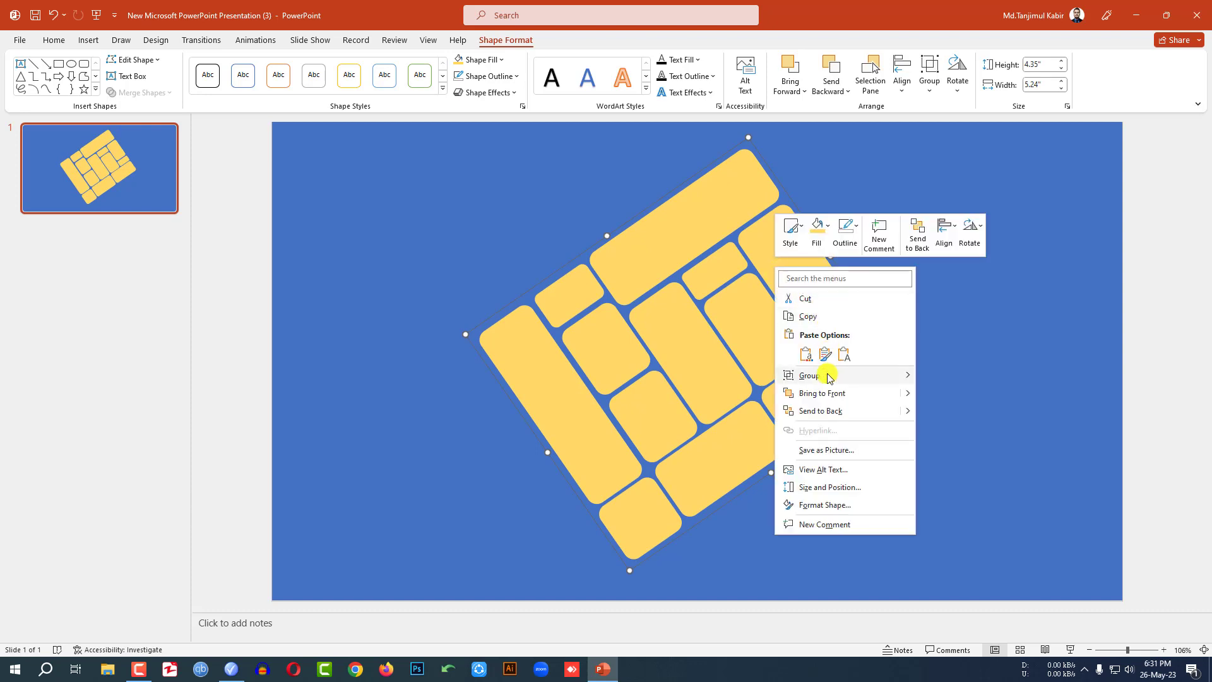
mouse_move(886, 375)
click(949, 420)
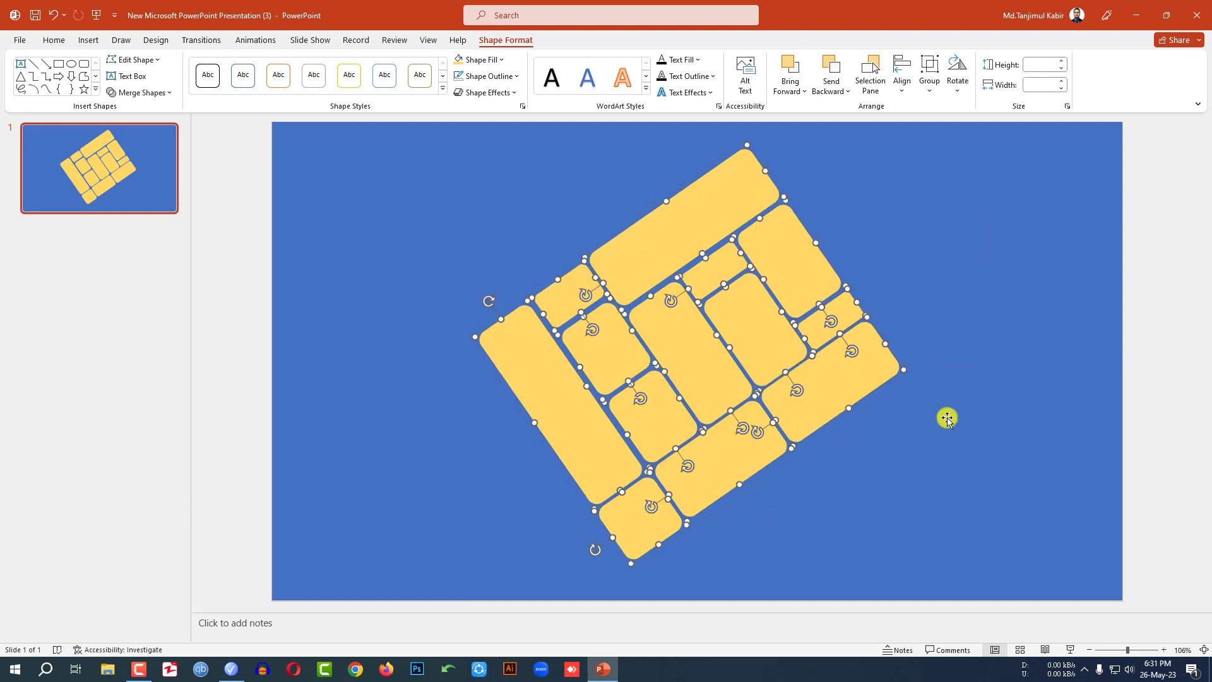
click(954, 313)
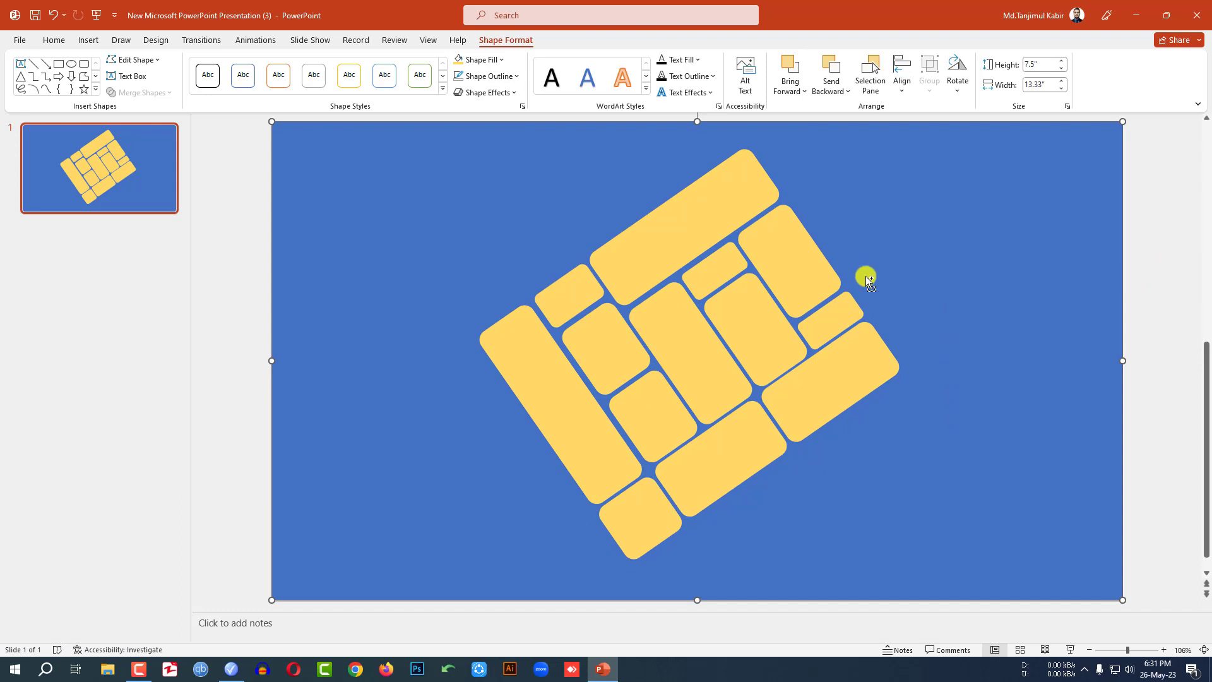
key(ctrl+a)
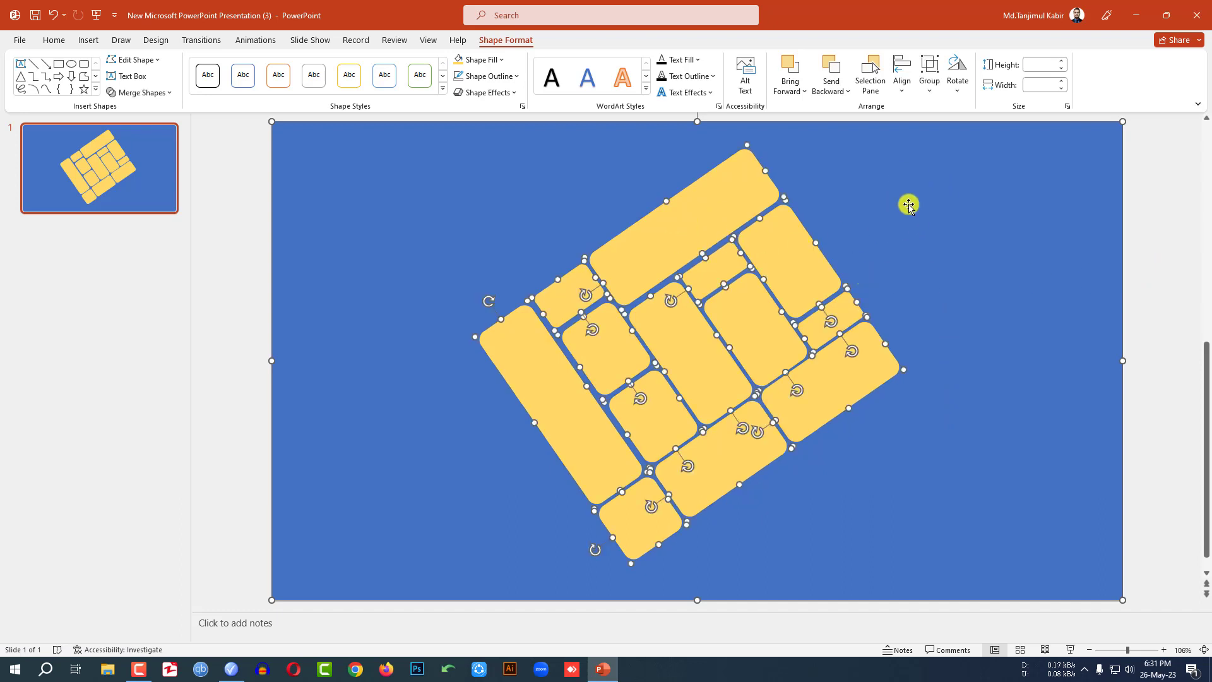
click(144, 92)
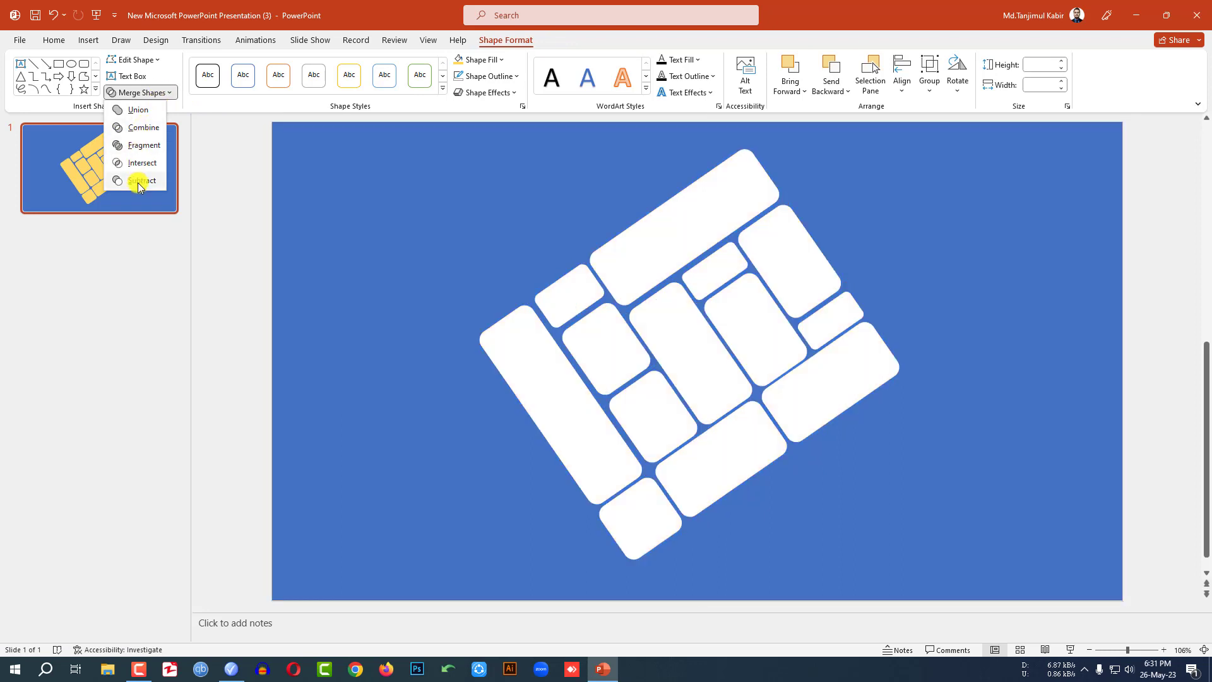
click(139, 181)
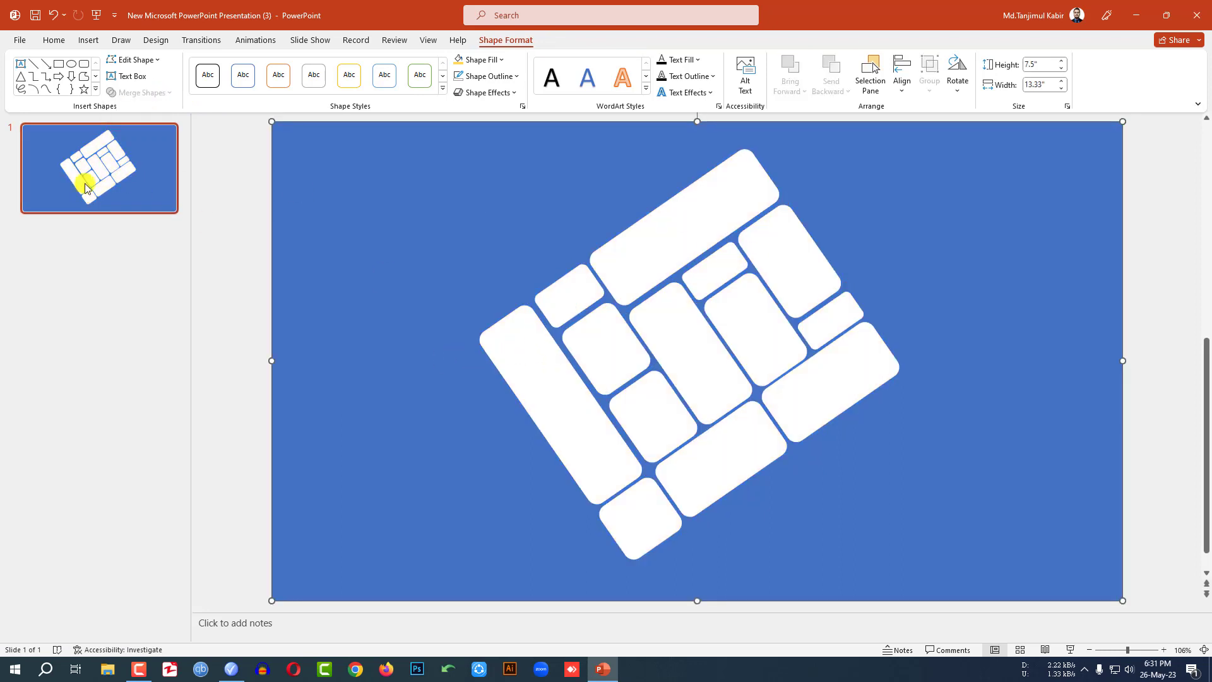
click(88, 41)
- Insert the grass-field photo of the girl from Downloads and send it to the back
click(101, 89)
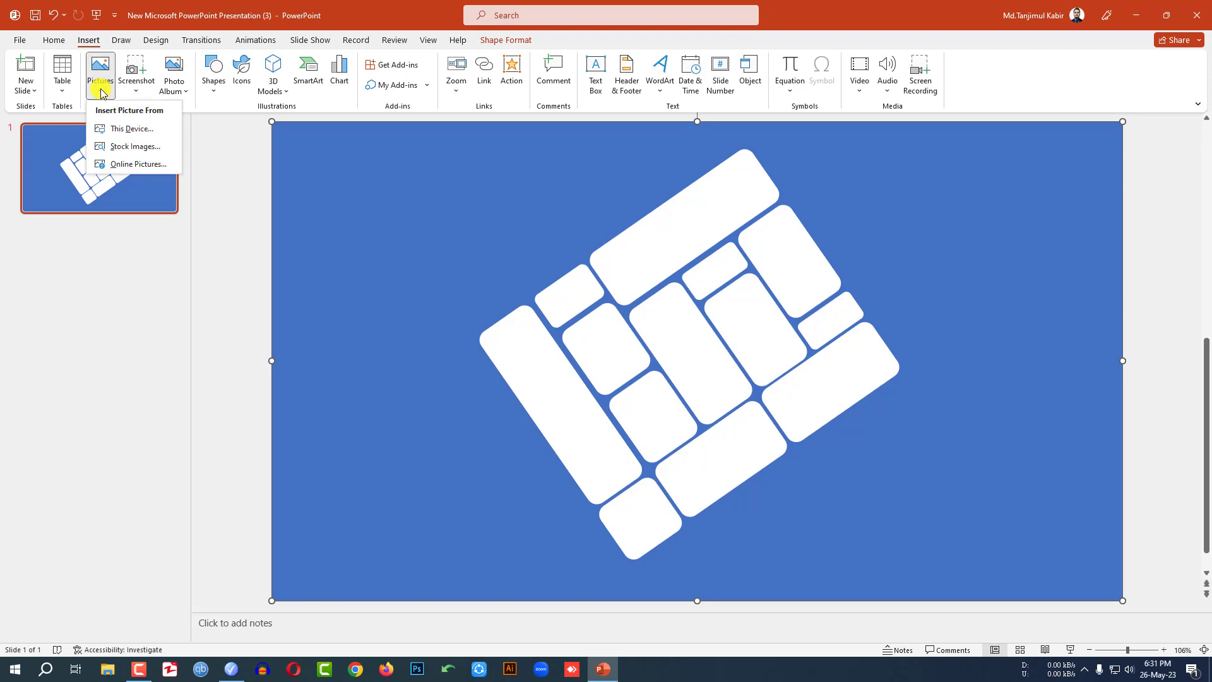
click(113, 129)
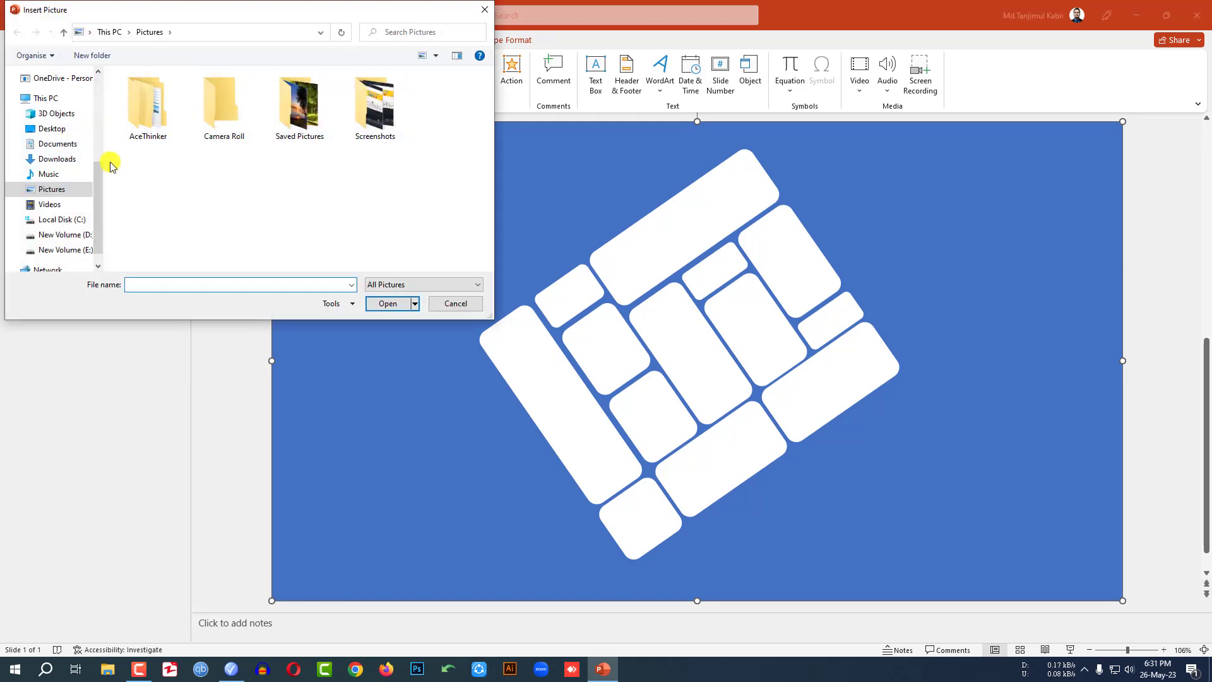
click(56, 160)
click(218, 130)
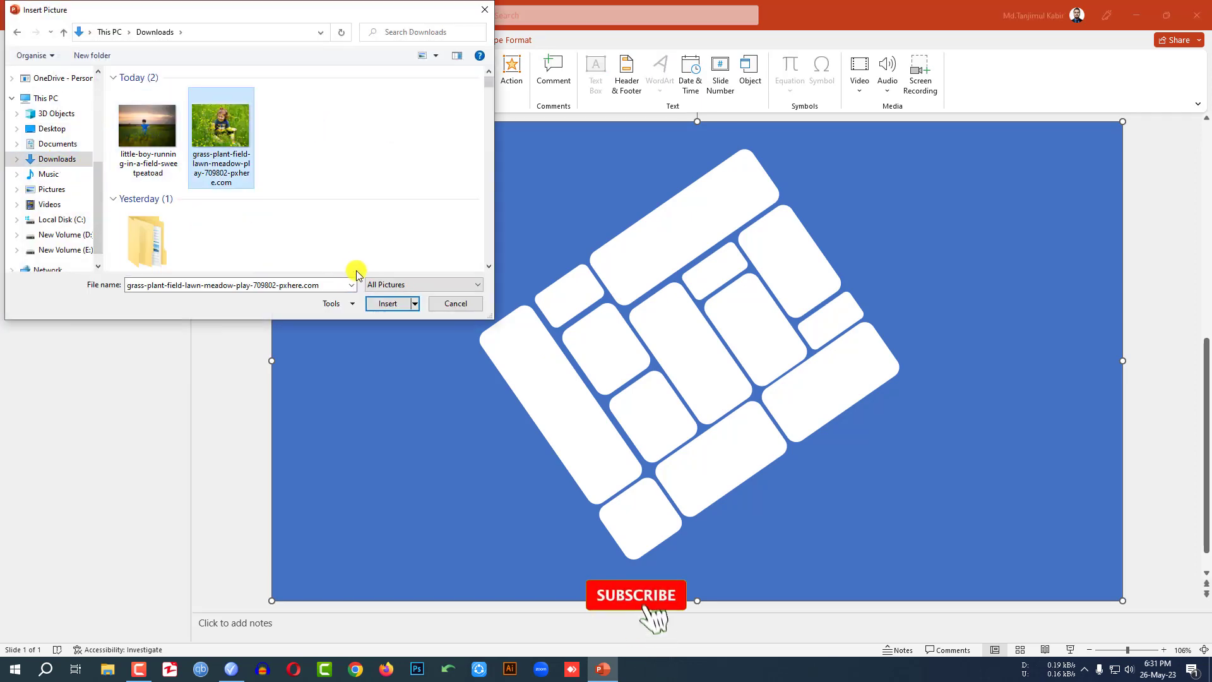
click(387, 303)
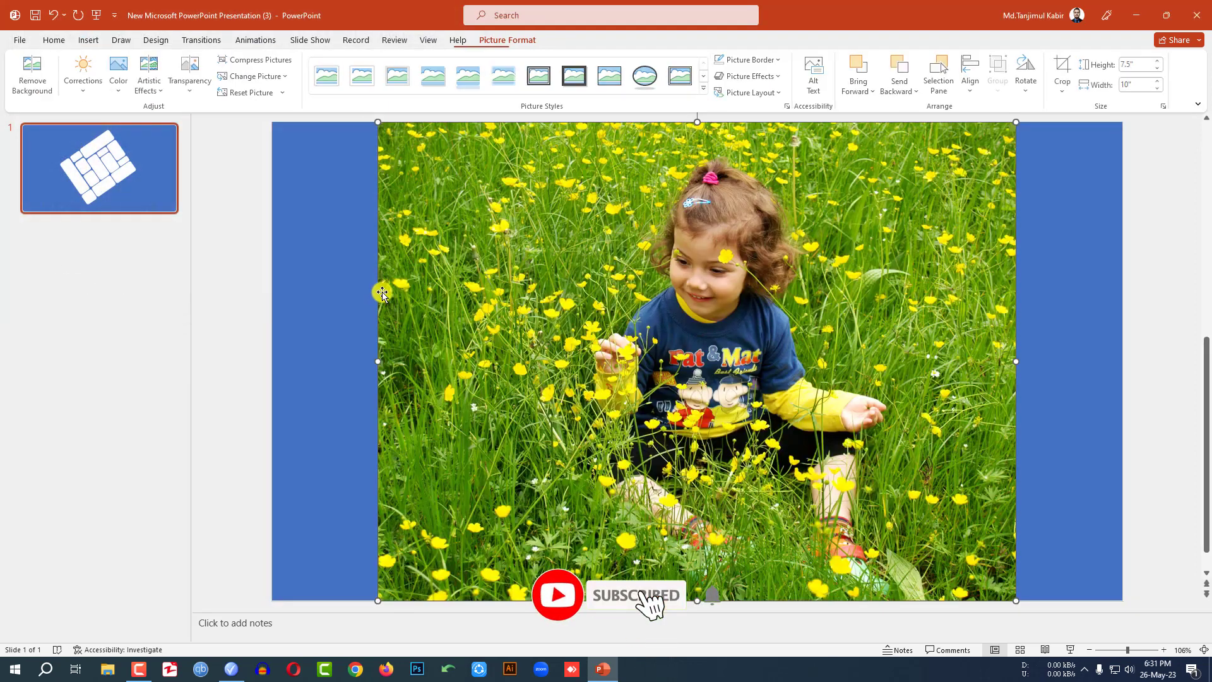
right_click(710, 274)
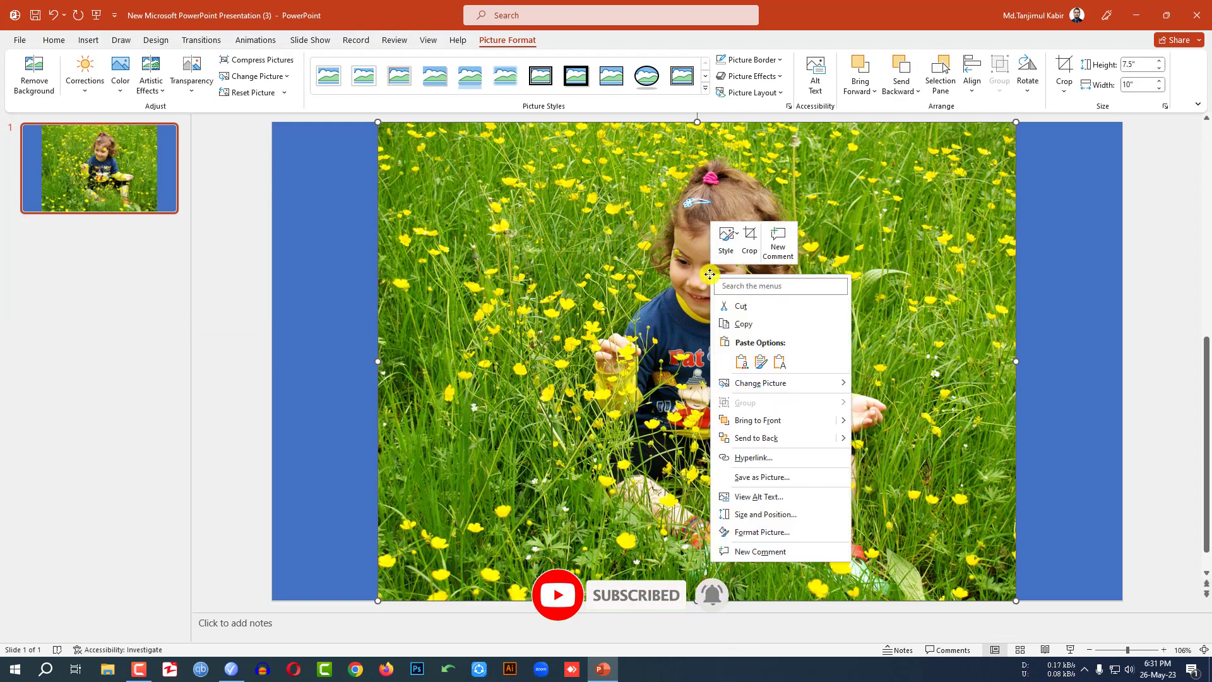
click(766, 437)
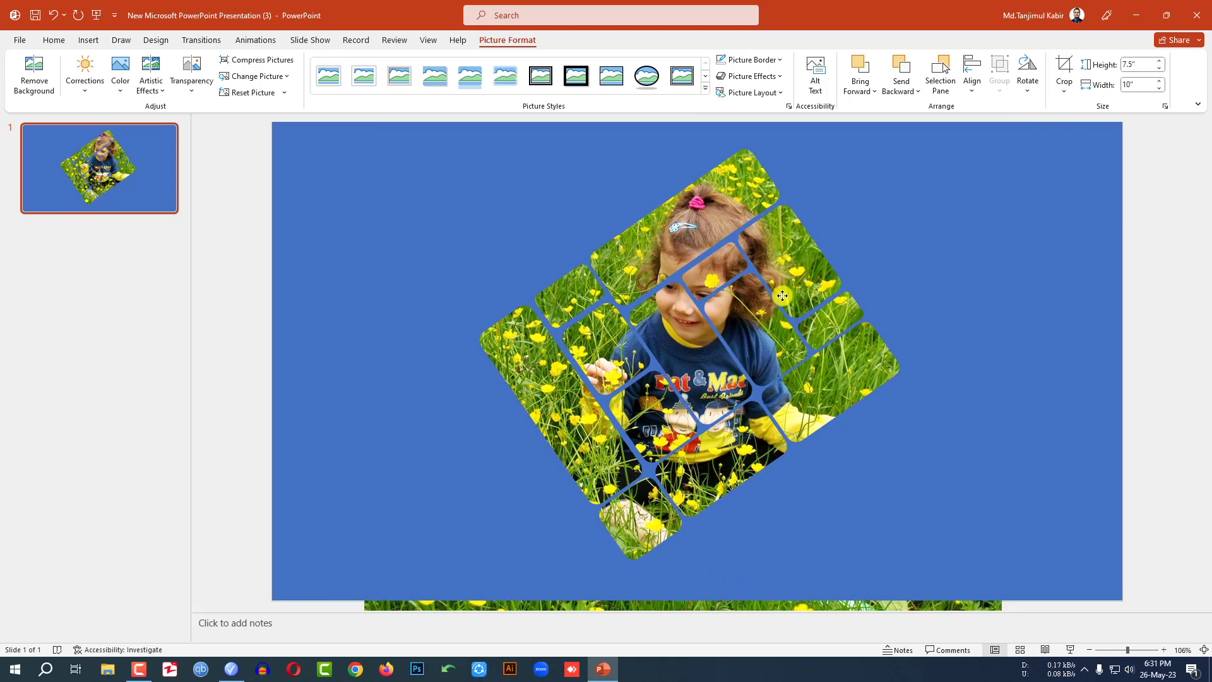
- Crop the bottom strip off the photo so it ends at the slide edge
click(787, 301)
ctrl+scroll(787, 301, down, 3)
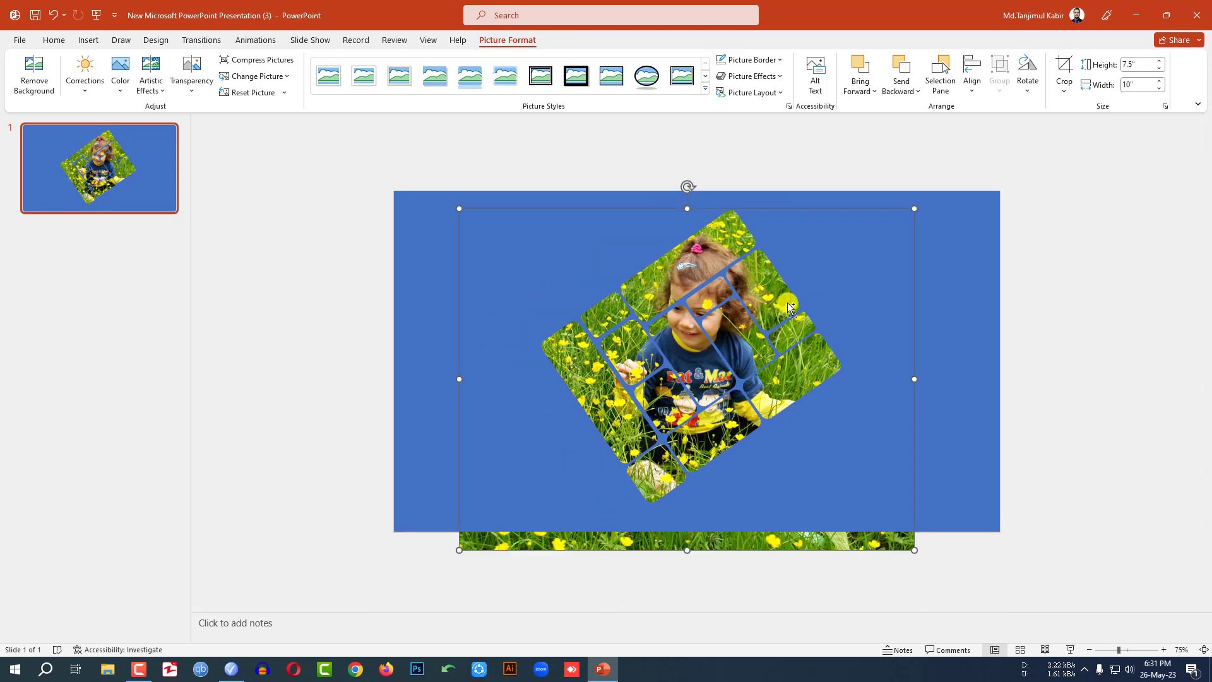
click(1064, 70)
drag(687, 544, 684, 522)
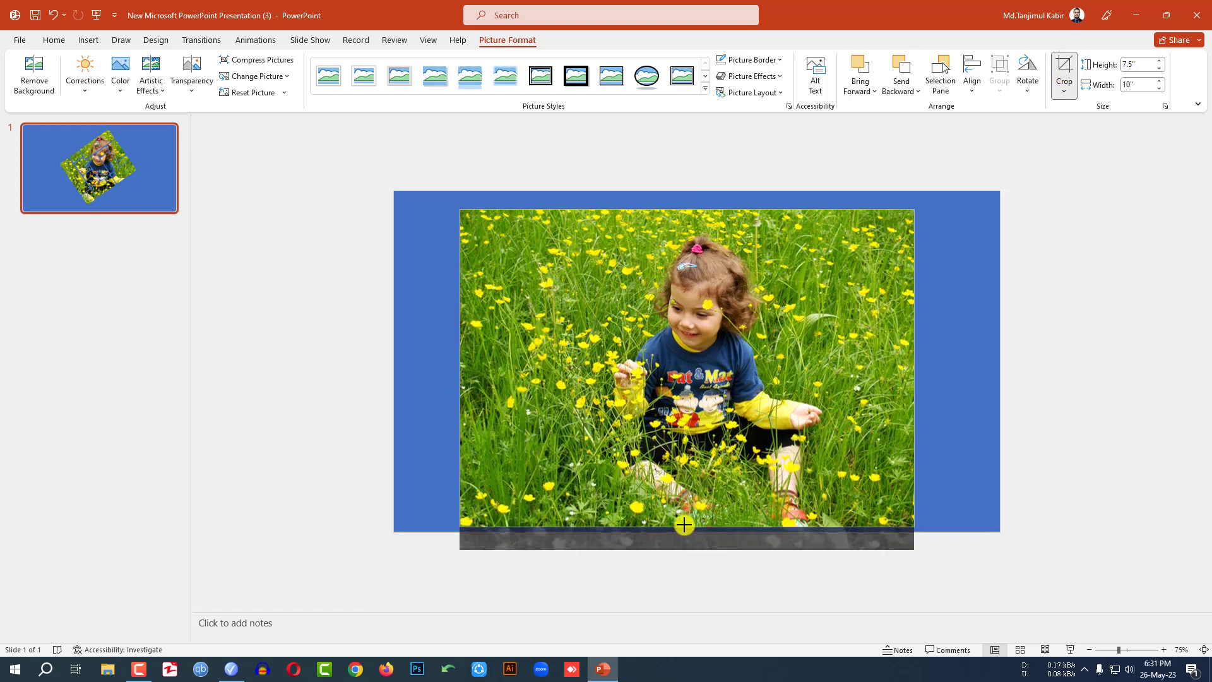
click(1053, 444)
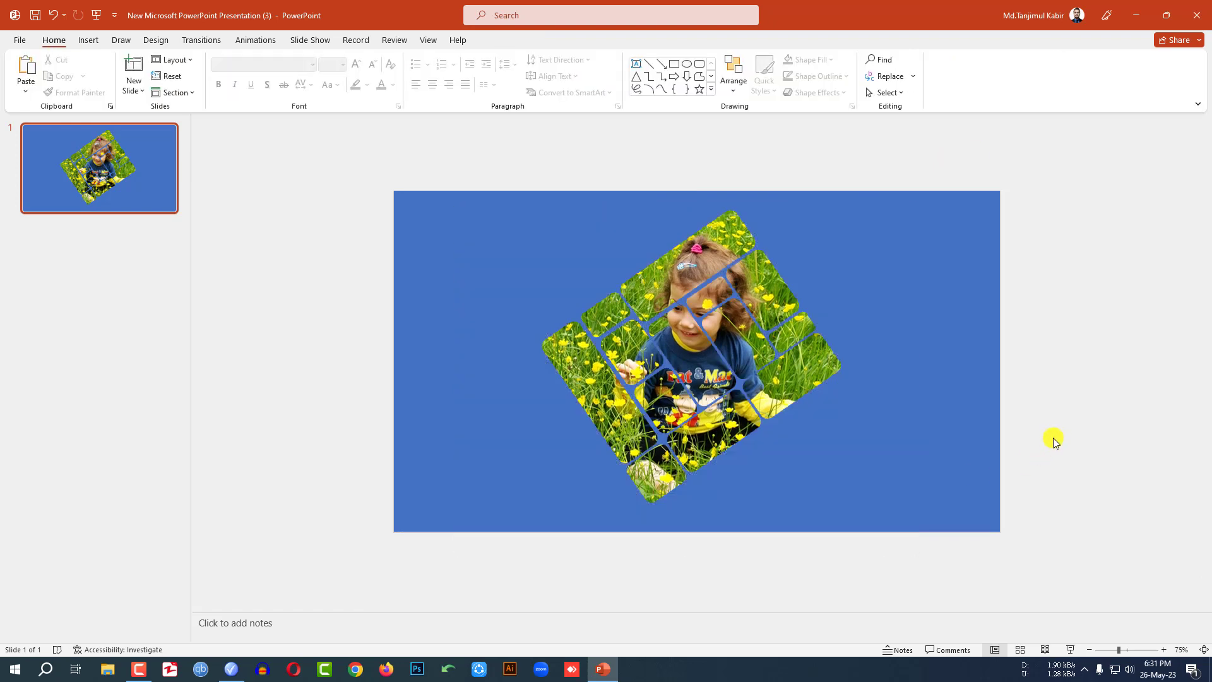
- Switch the holed blue shape's fill to a gradient fill in Format Shape
click(843, 270)
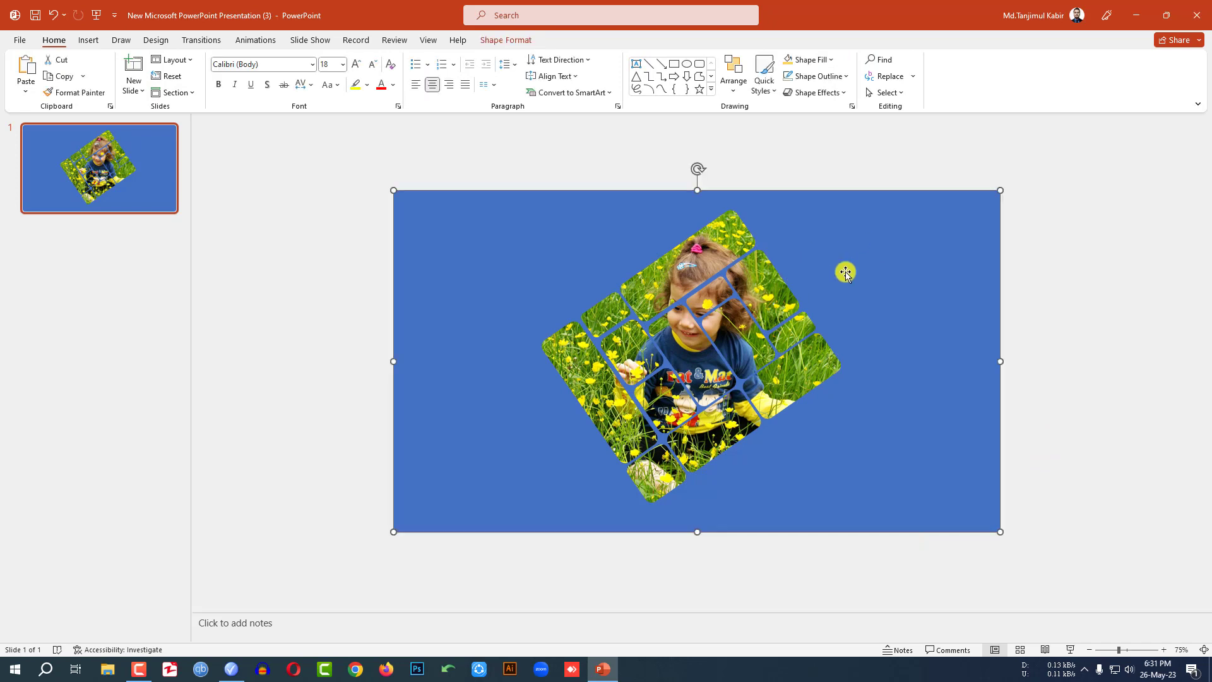
click(510, 40)
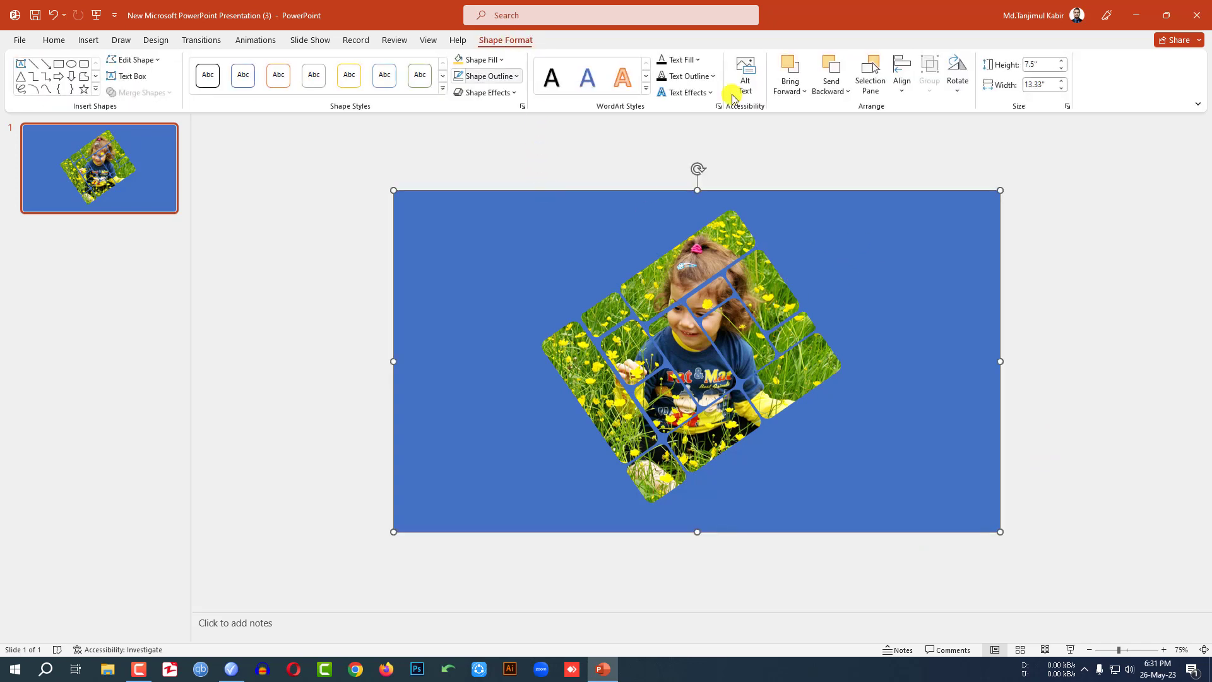
click(522, 107)
click(1046, 202)
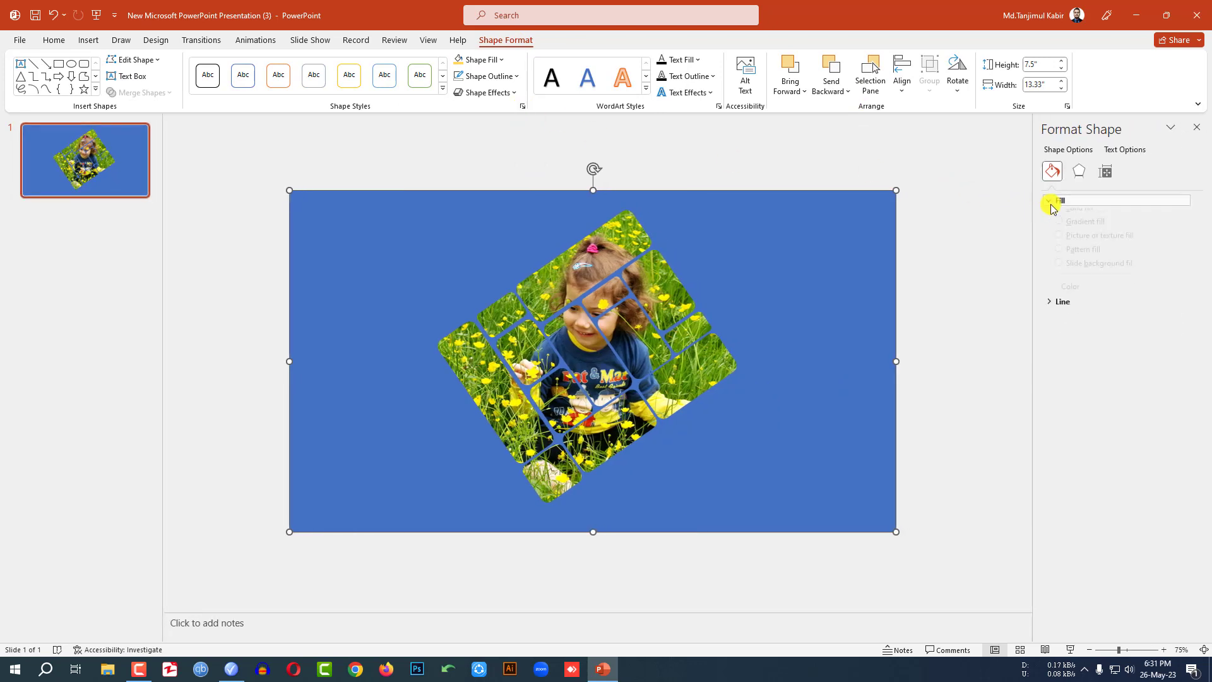
click(1062, 250)
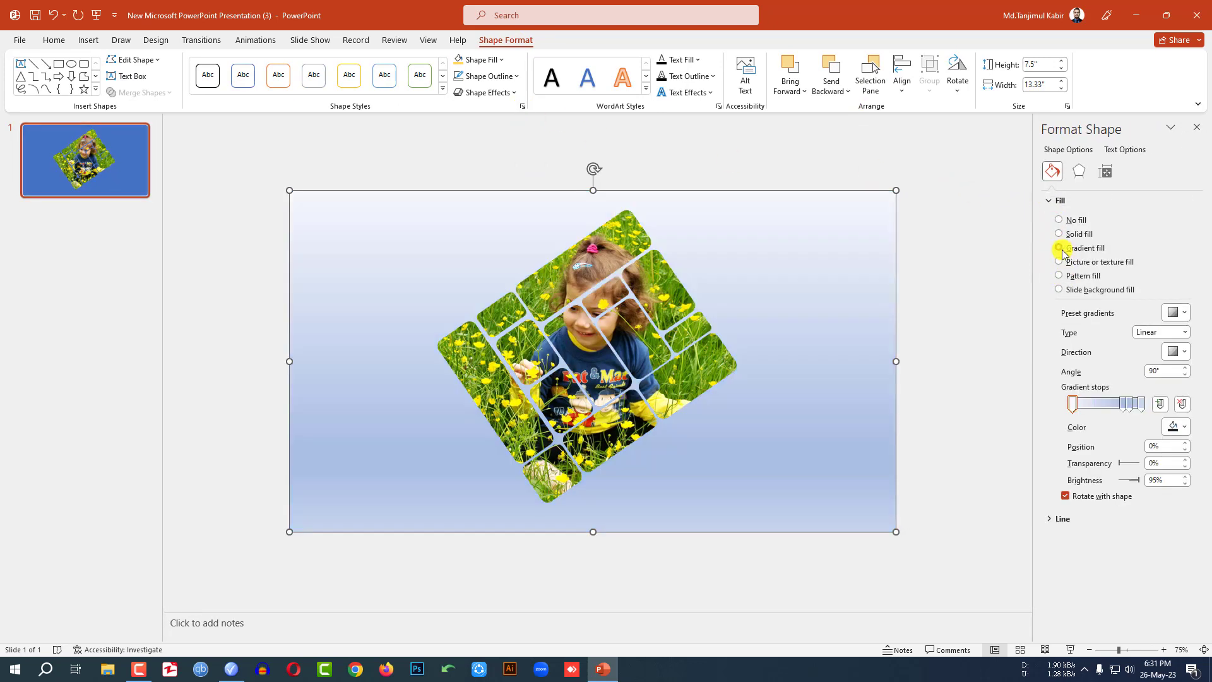
- Eyedrop the photo's yellow for the first gradient stop and a brown skin tone for the last
click(1073, 405)
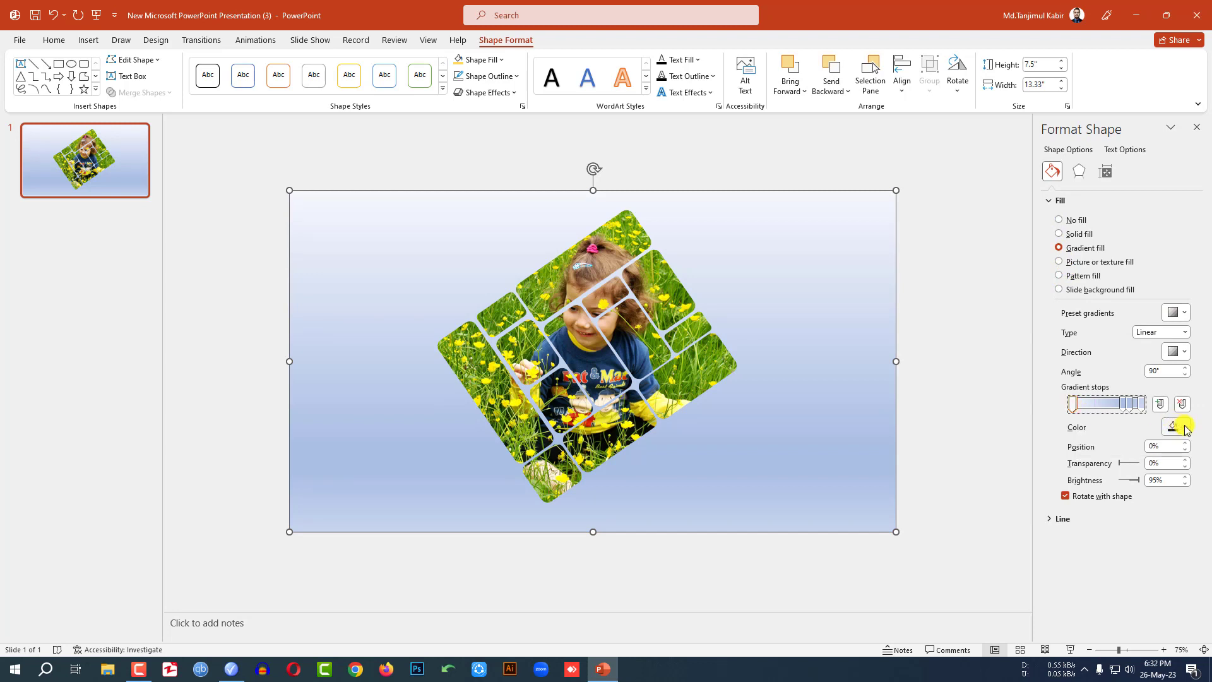
click(1185, 428)
click(1149, 578)
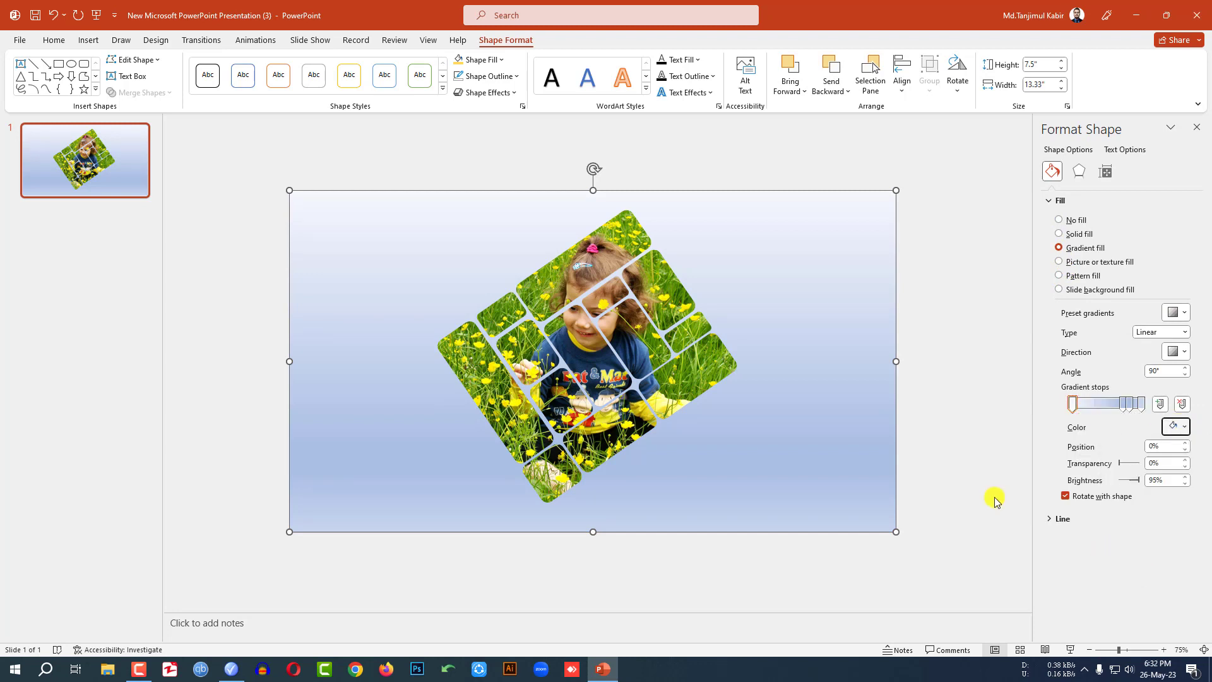
click(520, 398)
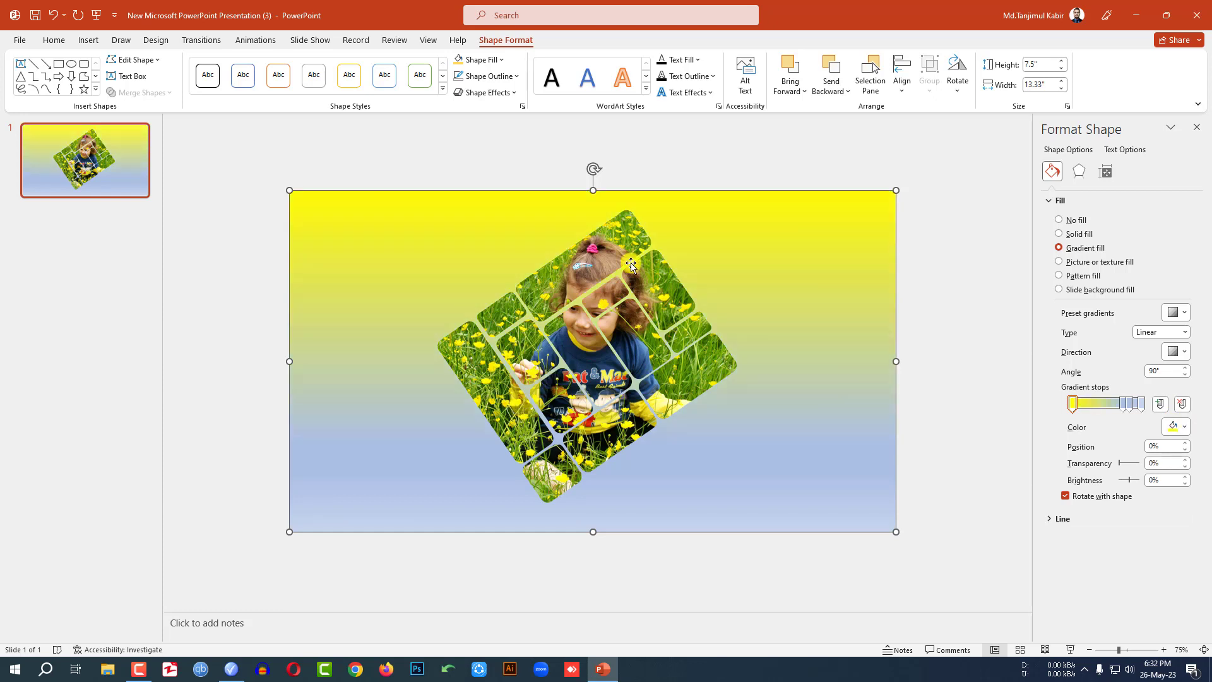
click(1142, 411)
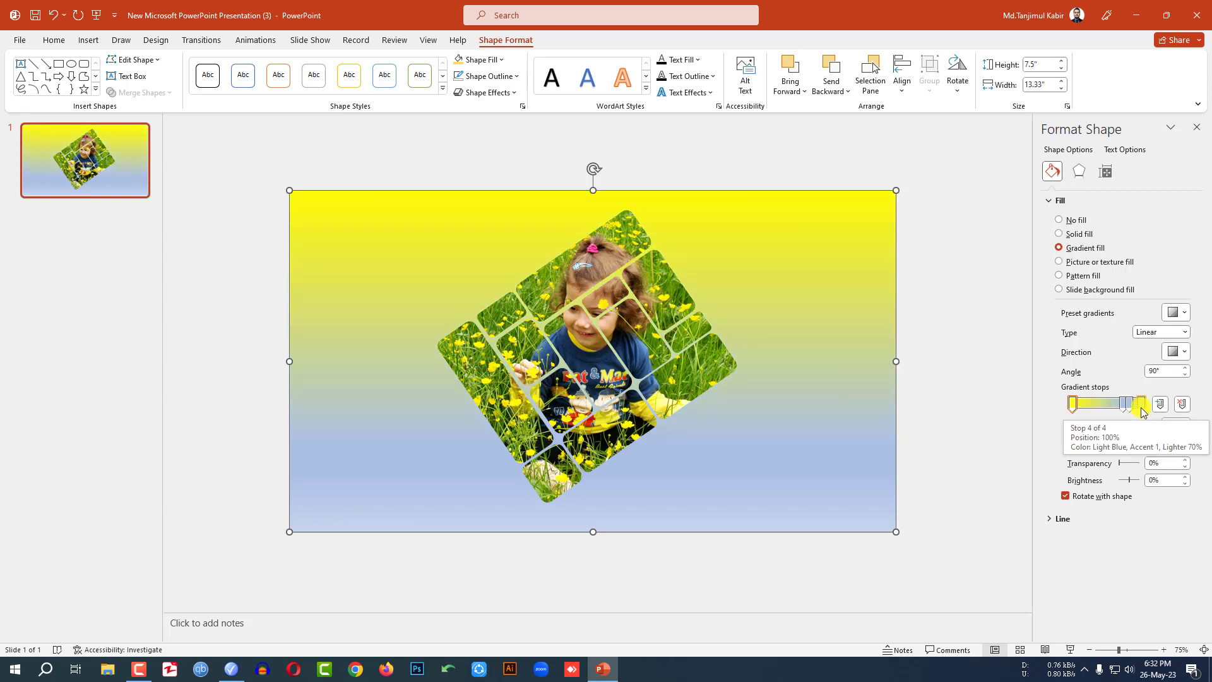
click(1185, 428)
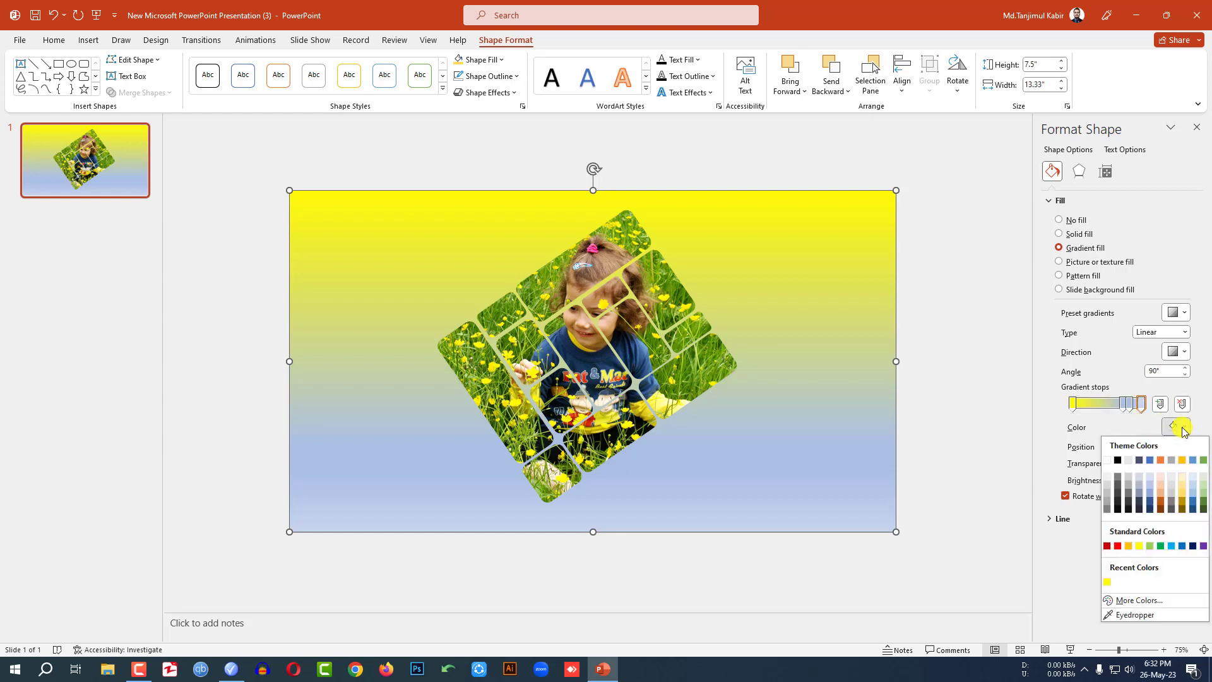
click(1154, 614)
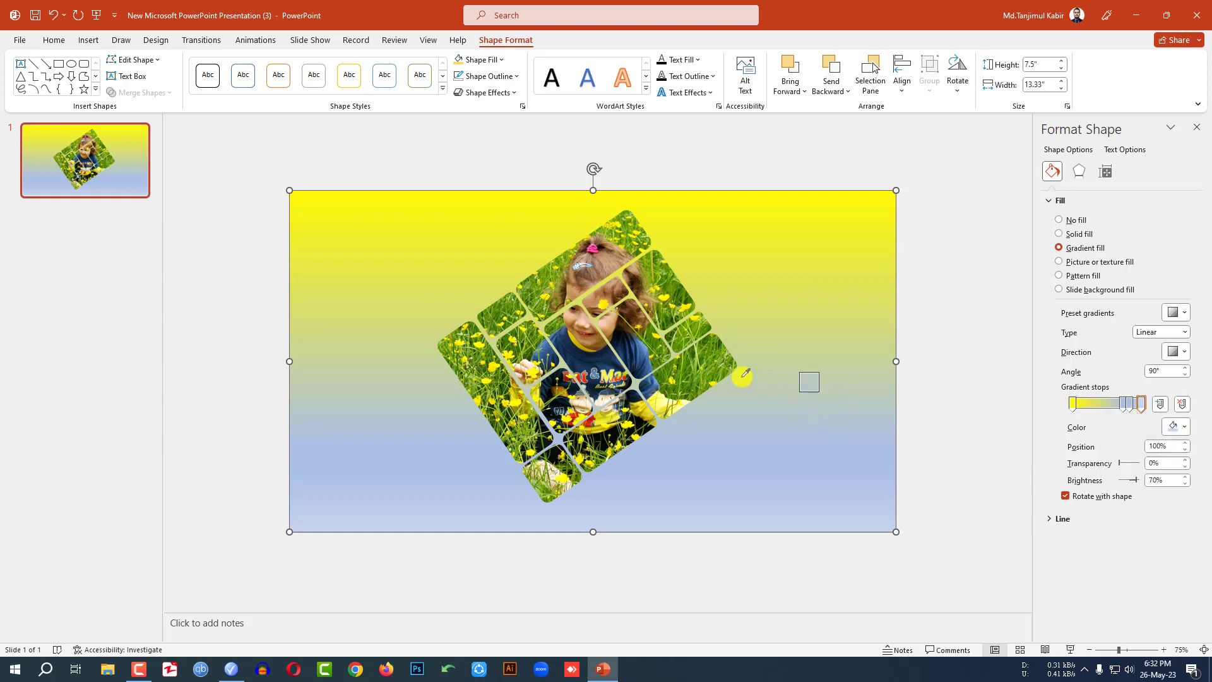
click(619, 259)
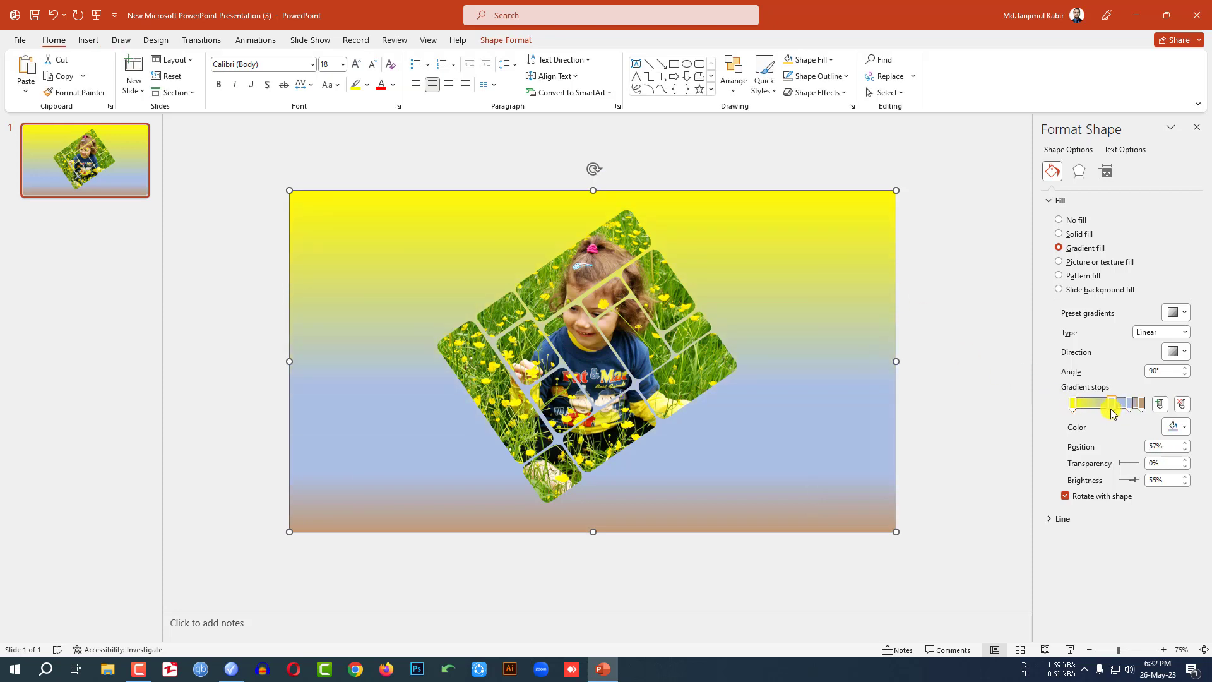
- Set the gradient type to Radial with direction From Top Left Corner
click(1074, 406)
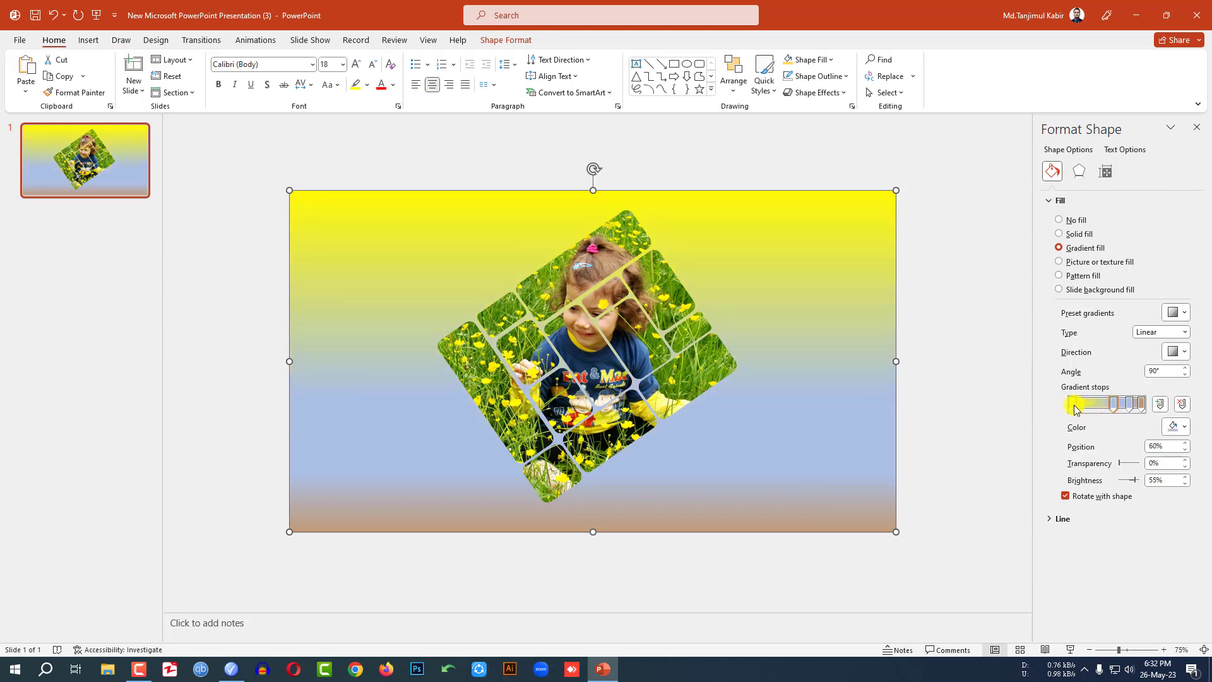
click(1183, 332)
click(1145, 357)
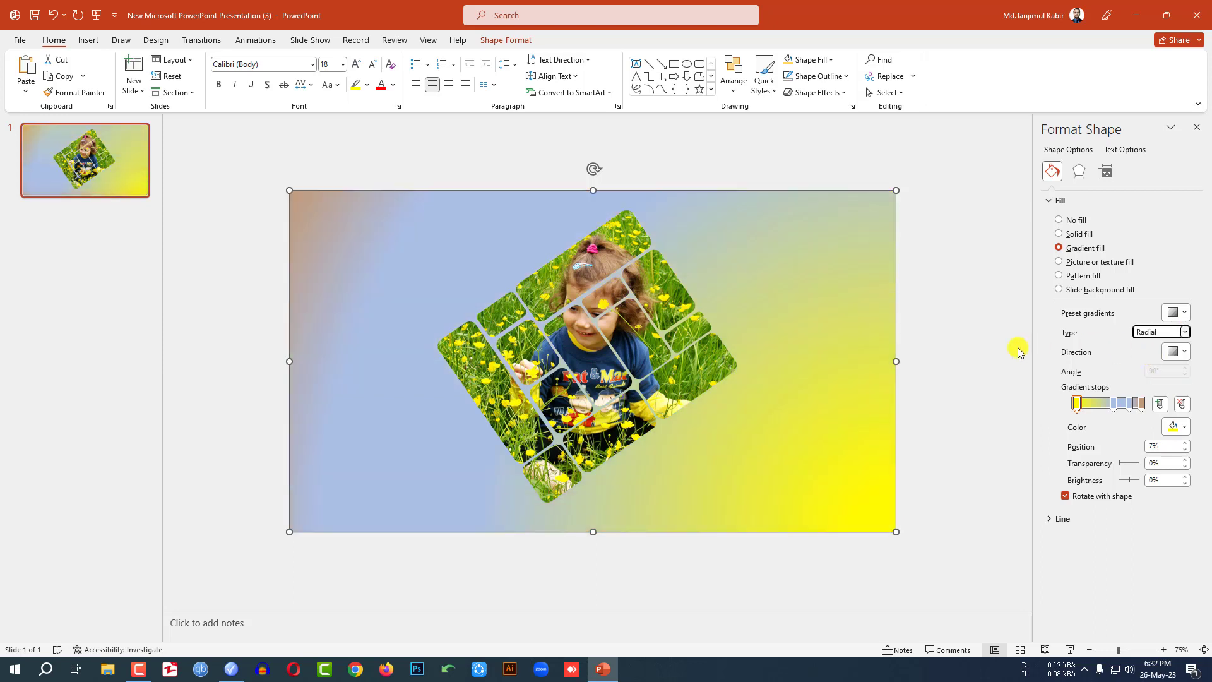
click(1186, 353)
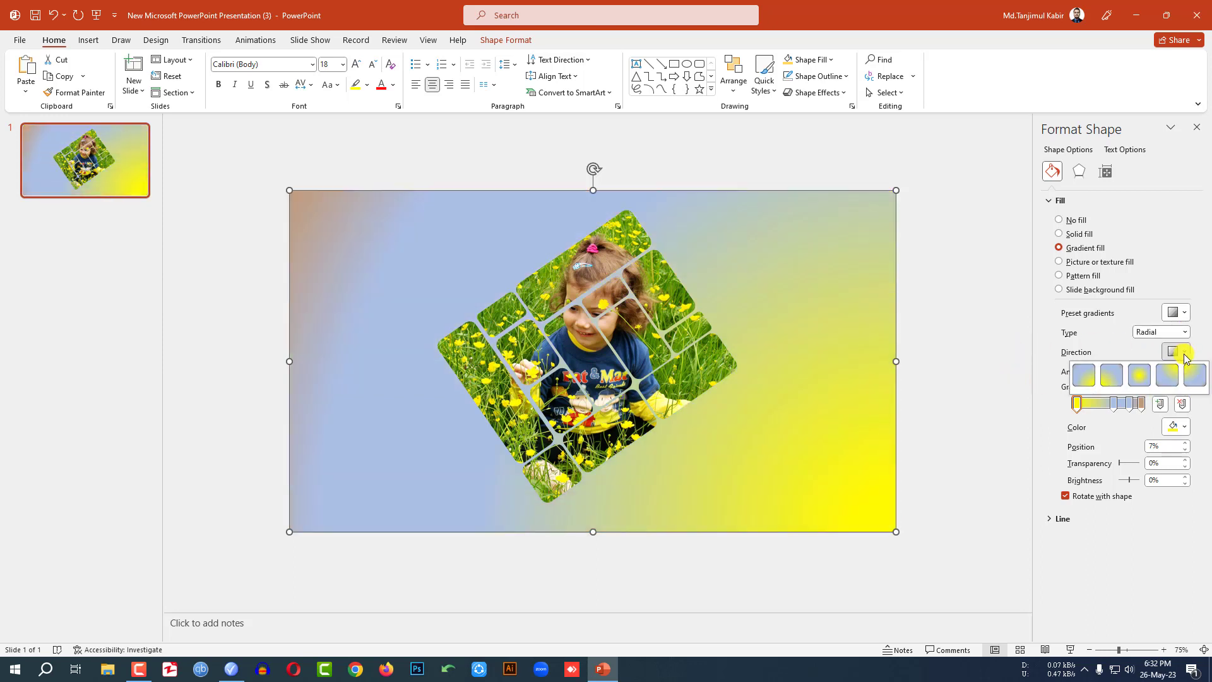
click(1195, 375)
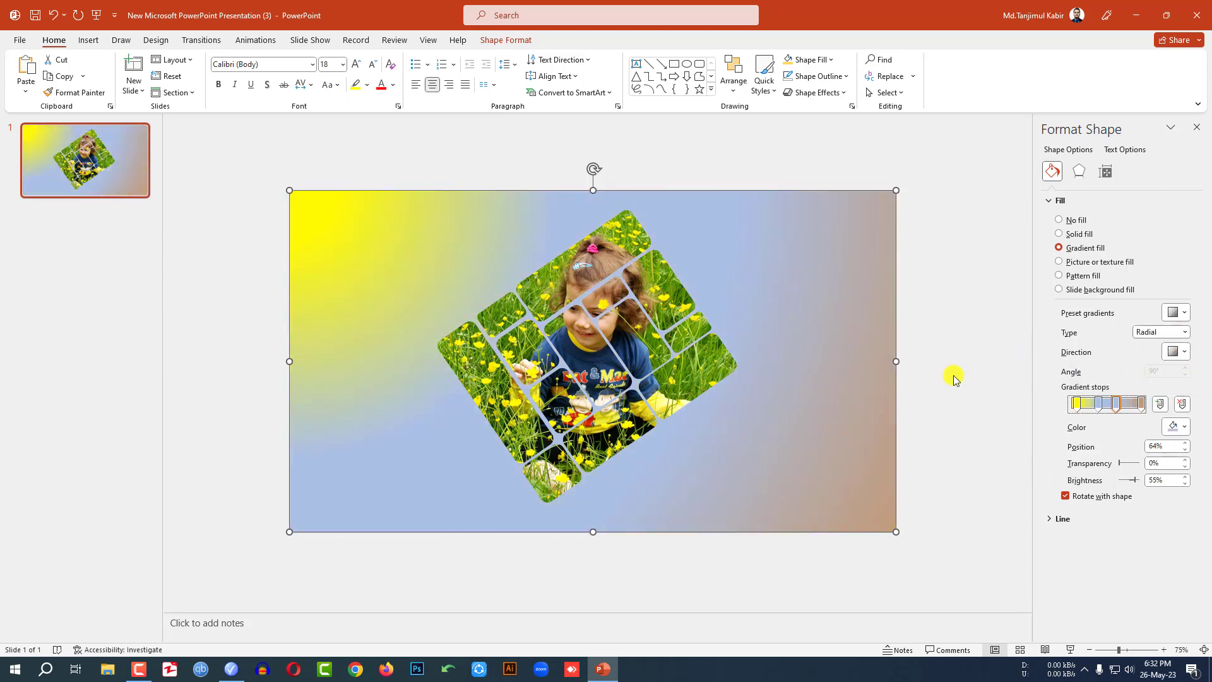
click(952, 376)
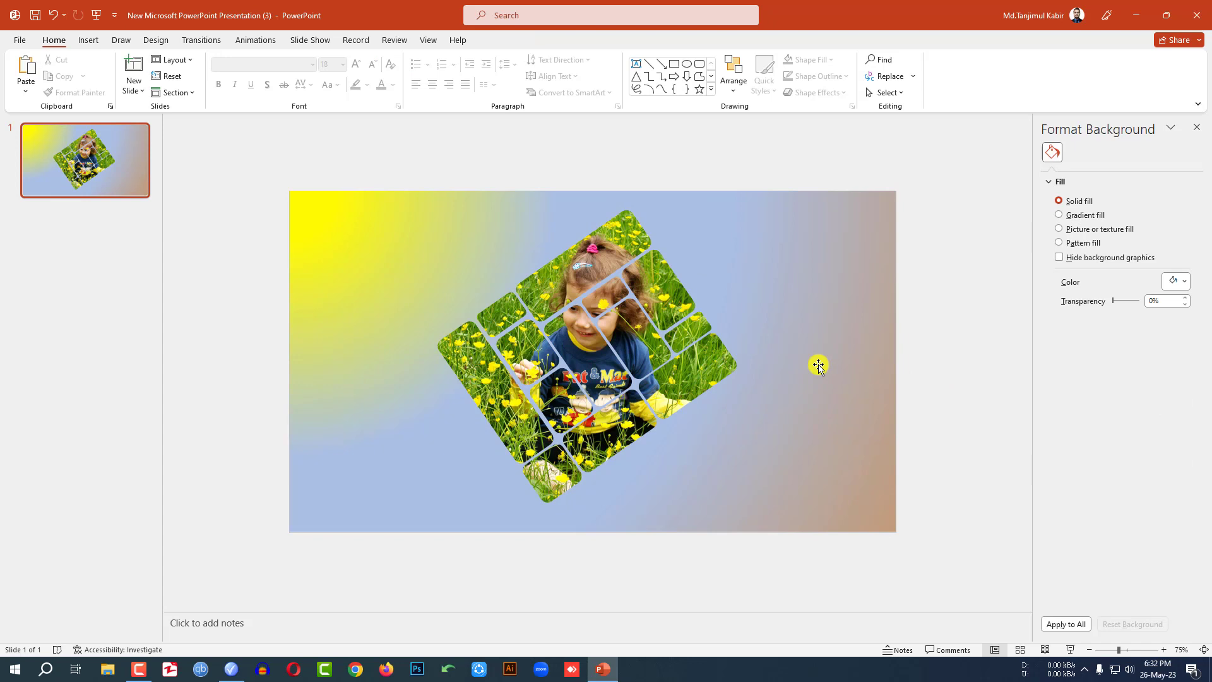
- Duplicate slide 1 and swap the copy's photo for the boy running image from this computer
right_click(93, 175)
click(142, 298)
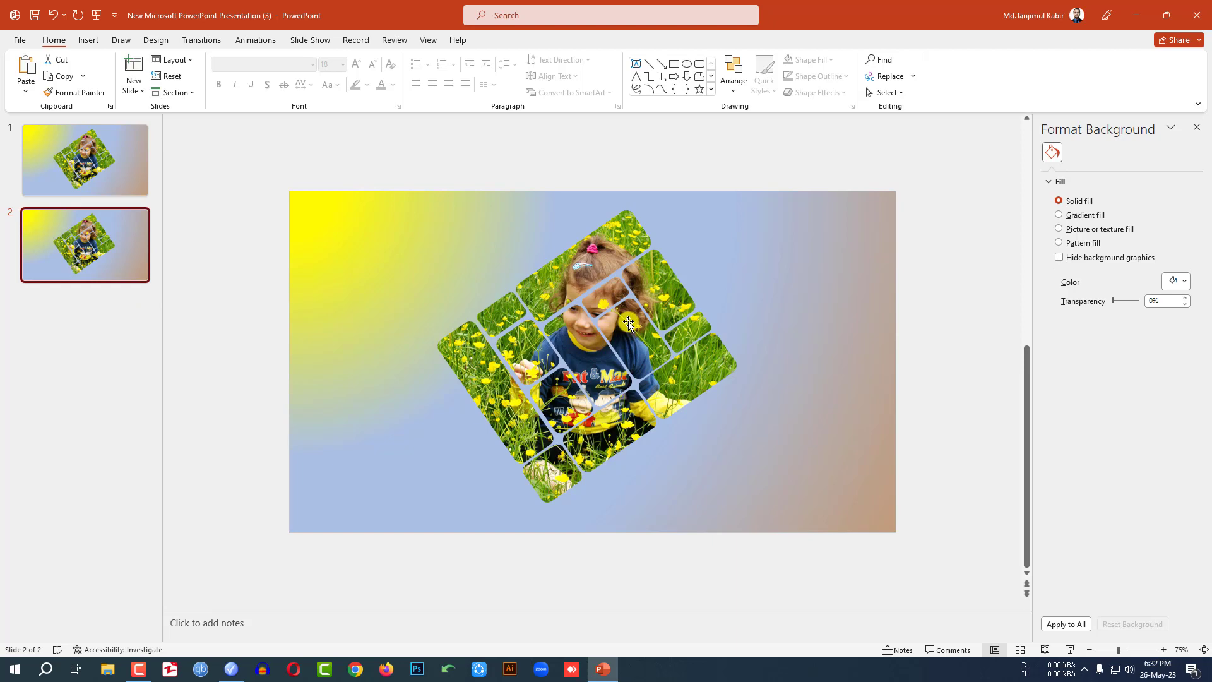
click(578, 336)
right_click(578, 336)
mouse_move(628, 445)
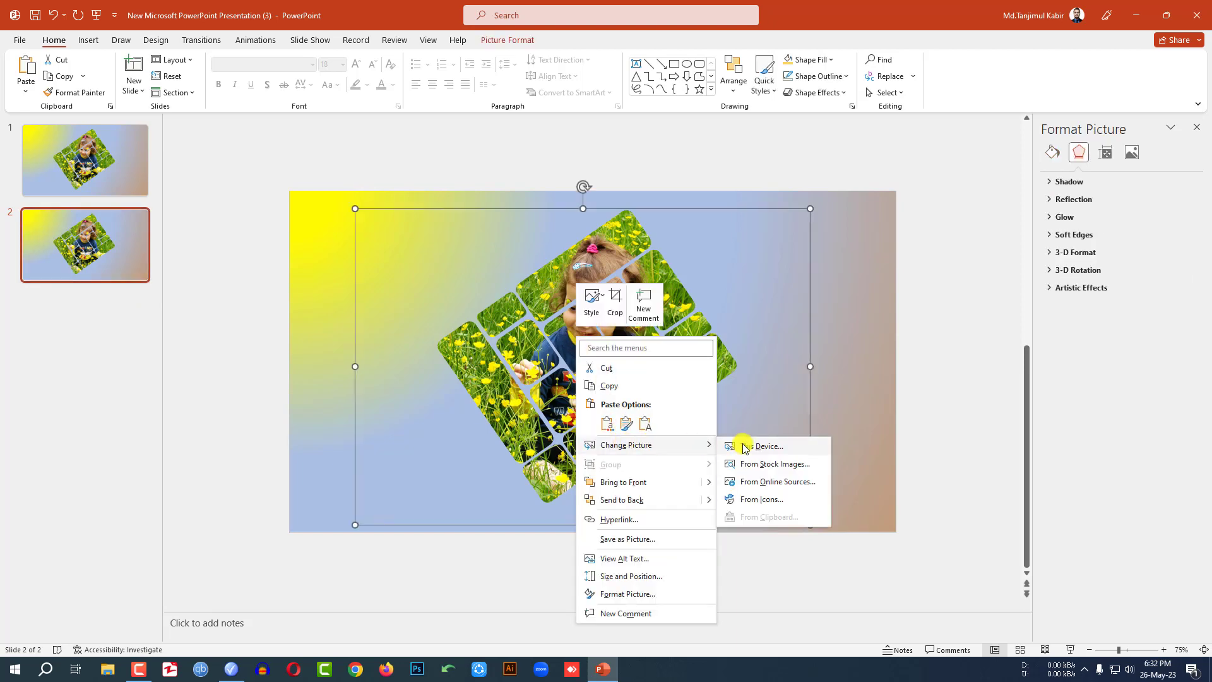
click(757, 450)
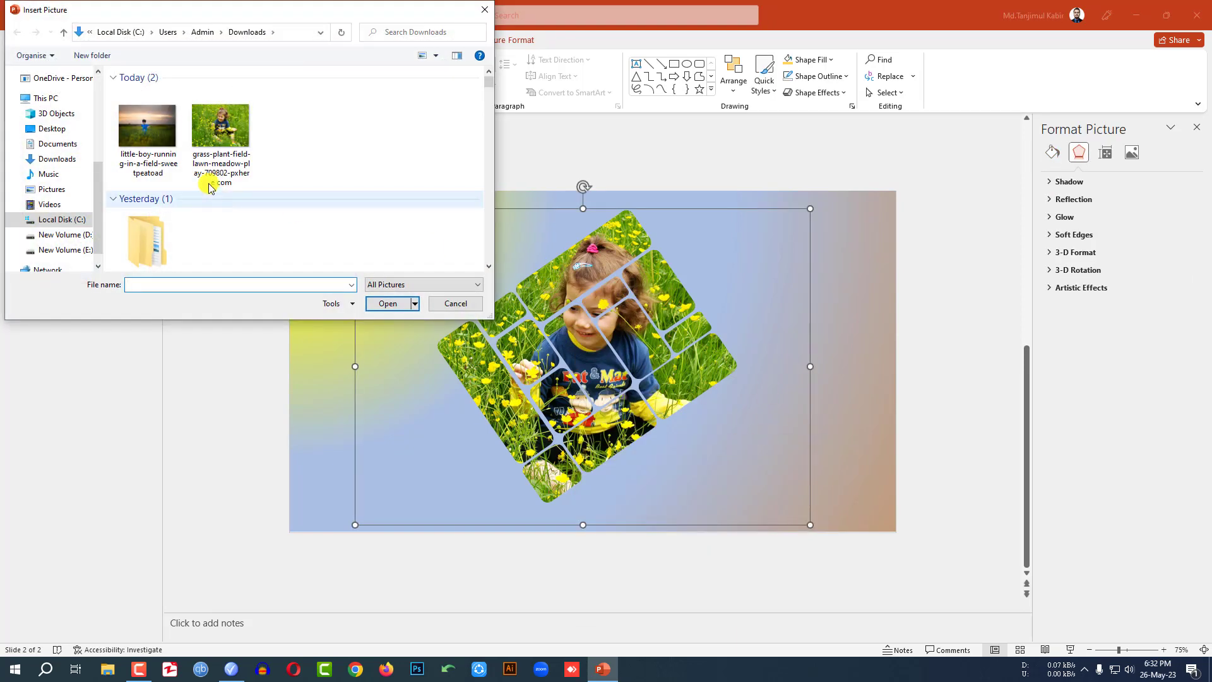
click(147, 130)
- Insert the boy image, enlarge it and shift it right and down behind the tiles
click(389, 304)
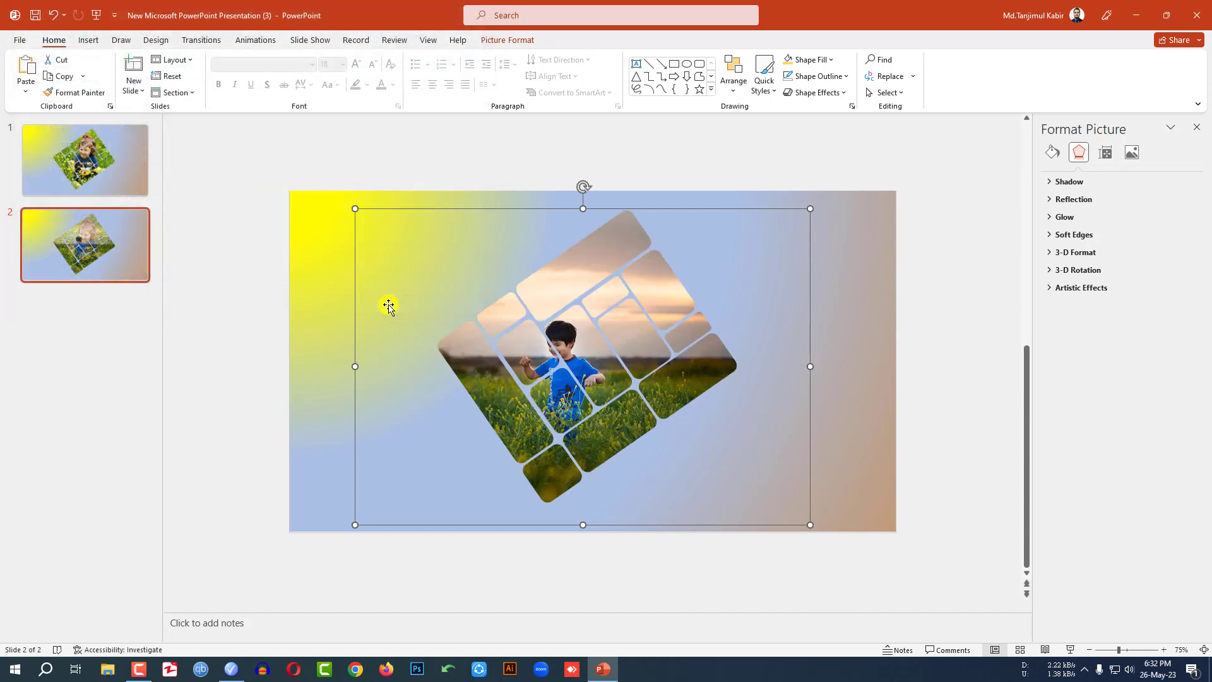
drag(813, 210, 884, 164)
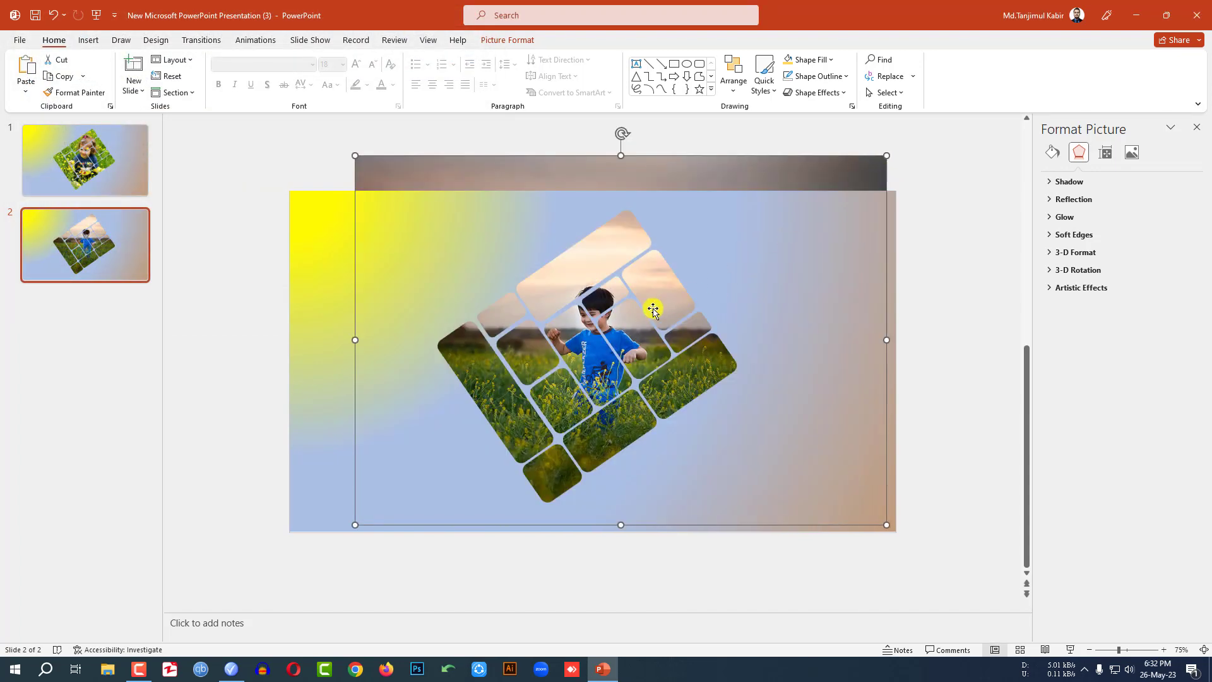
drag(653, 306, 684, 326)
- Crop the top off the boy photo and nudge it onto the slide's centre line
click(530, 42)
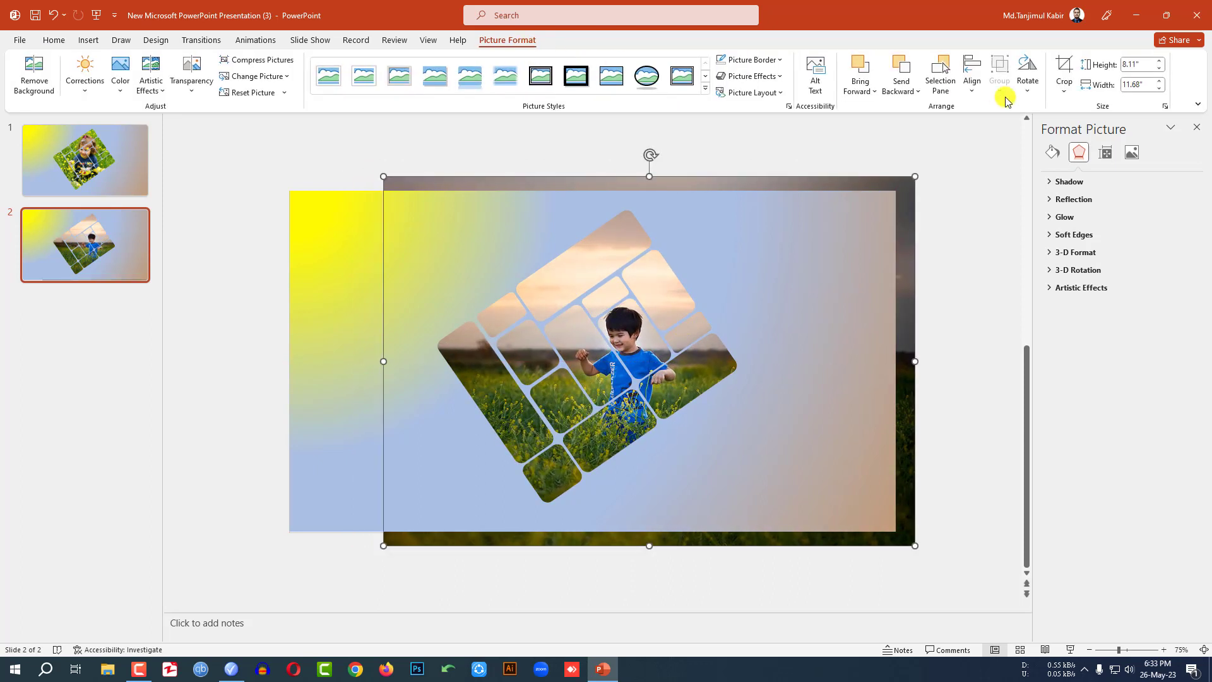
click(1065, 71)
drag(659, 172, 647, 204)
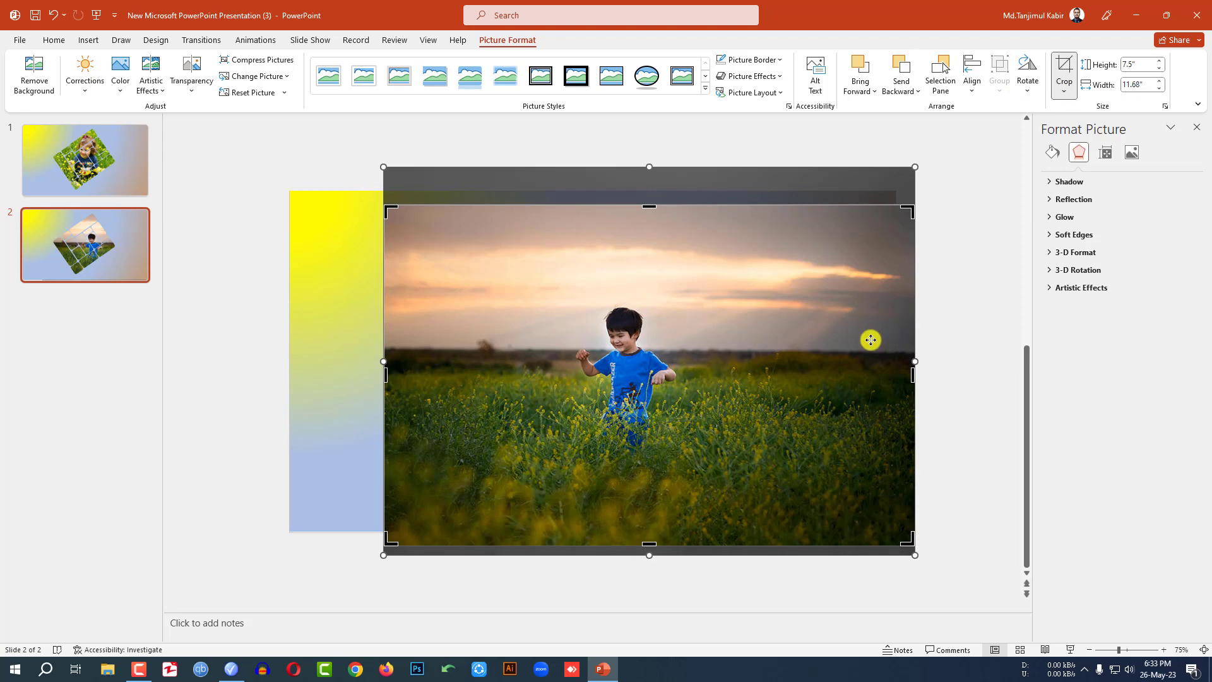
click(964, 370)
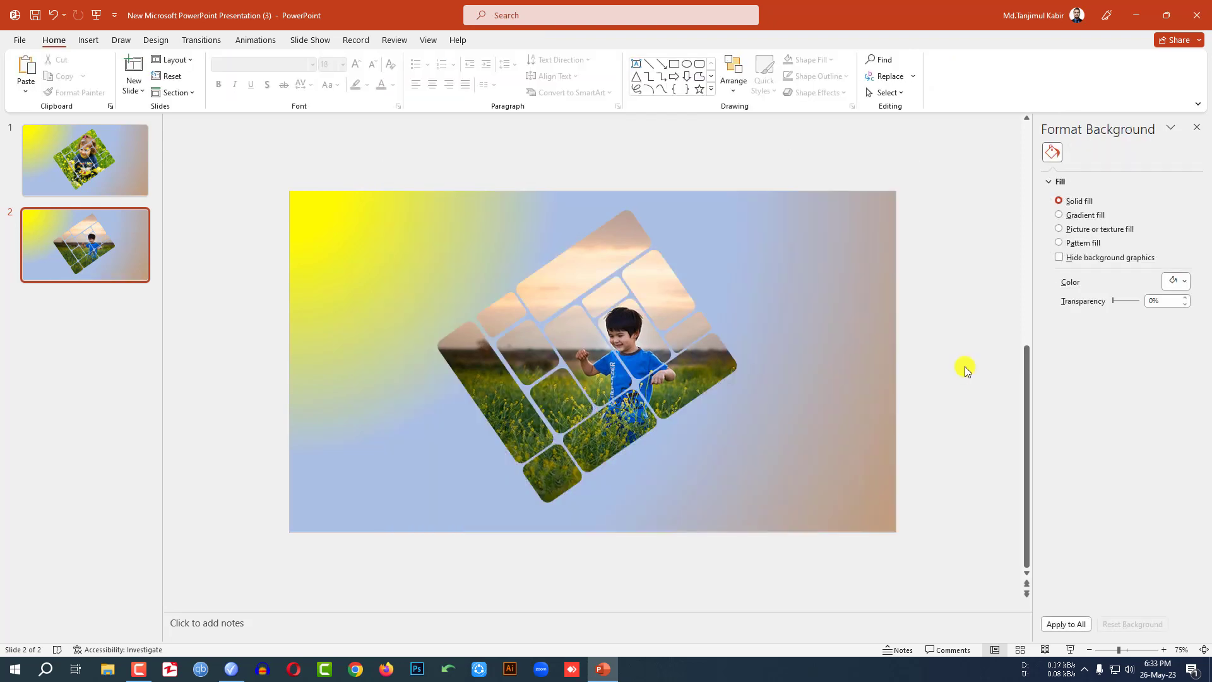
drag(644, 355, 648, 352)
click(947, 344)
- Eyedrop a peach sunset tone for the first gradient stop and a dark olive-grey for the last
click(777, 294)
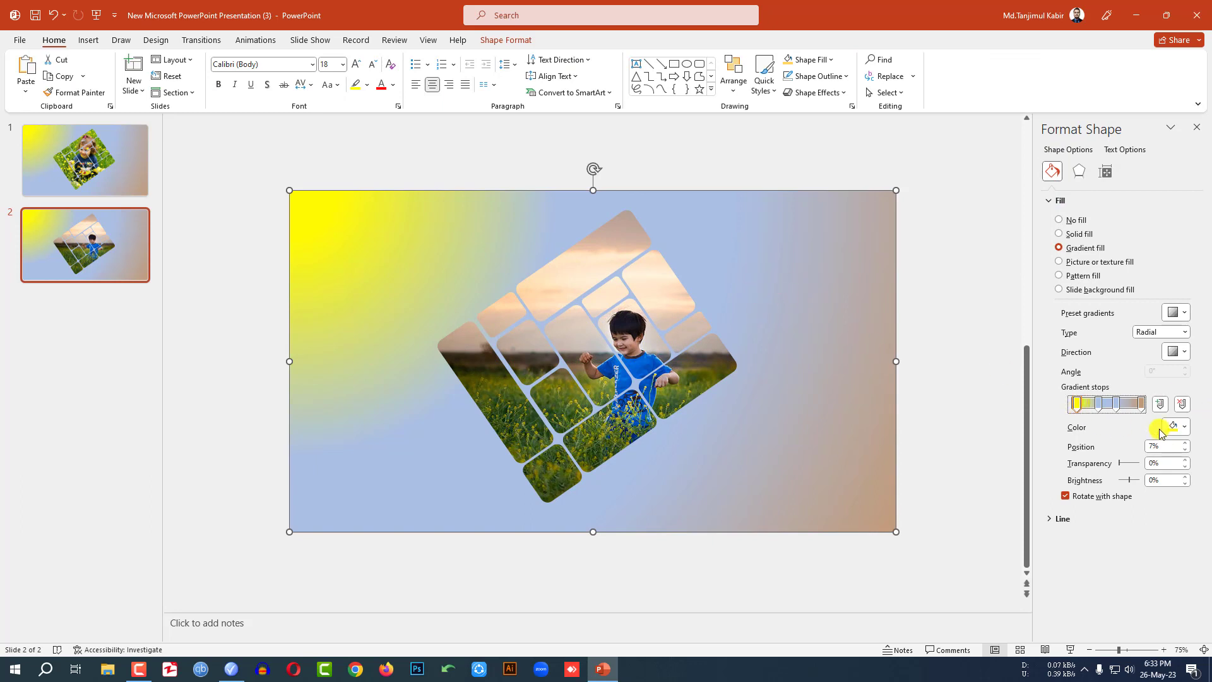
click(1186, 428)
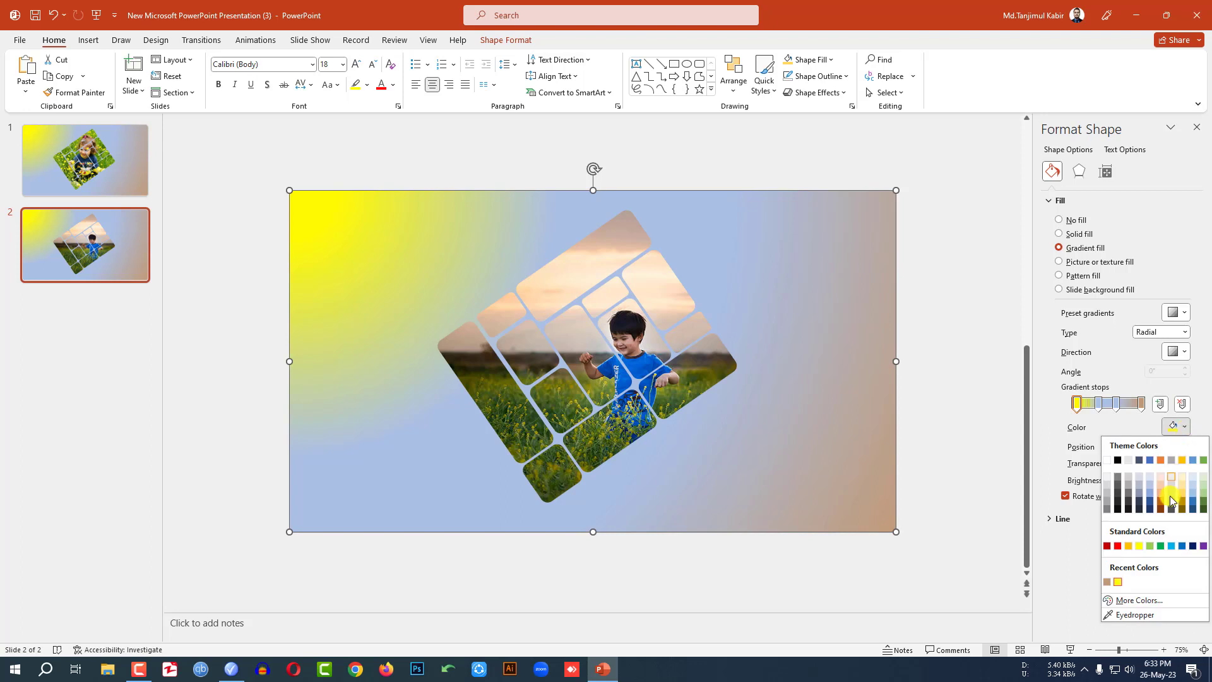
click(1134, 615)
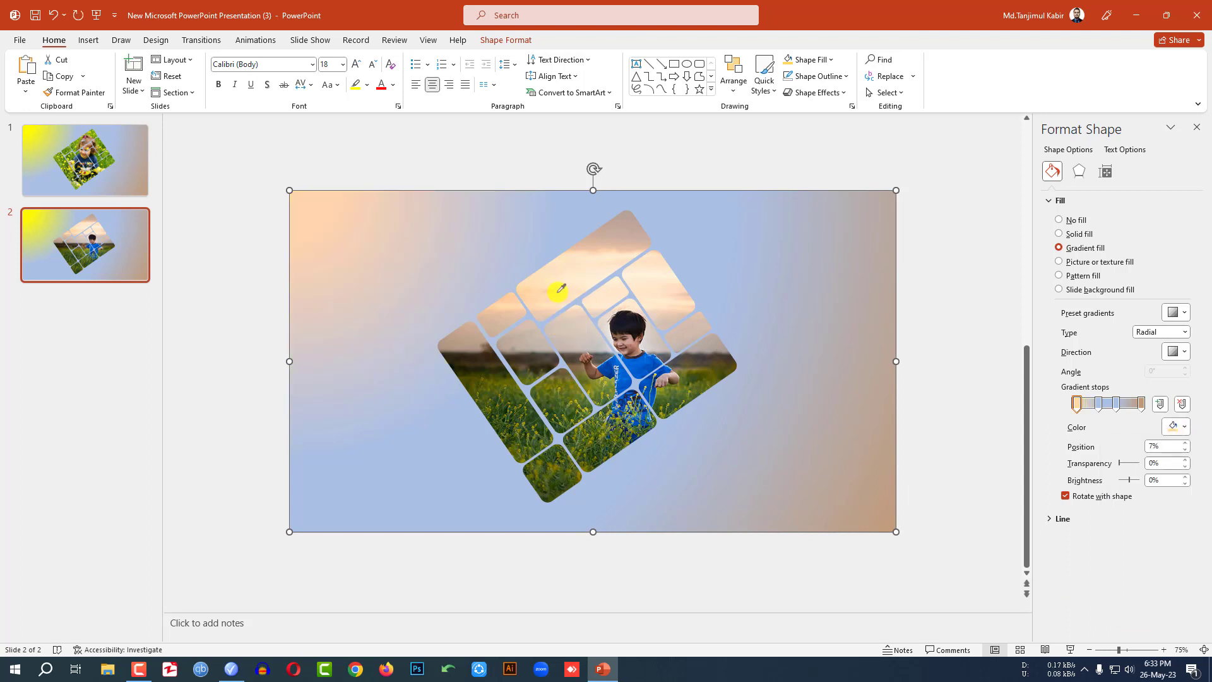
click(1141, 404)
click(1185, 429)
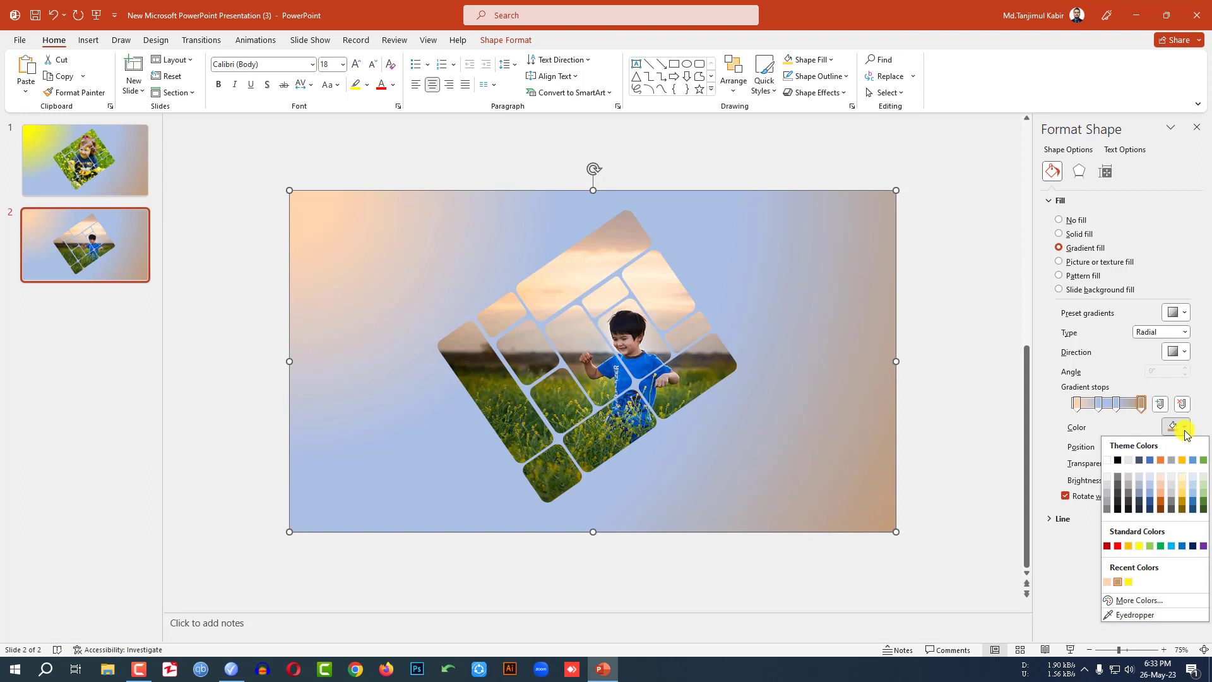
click(1130, 616)
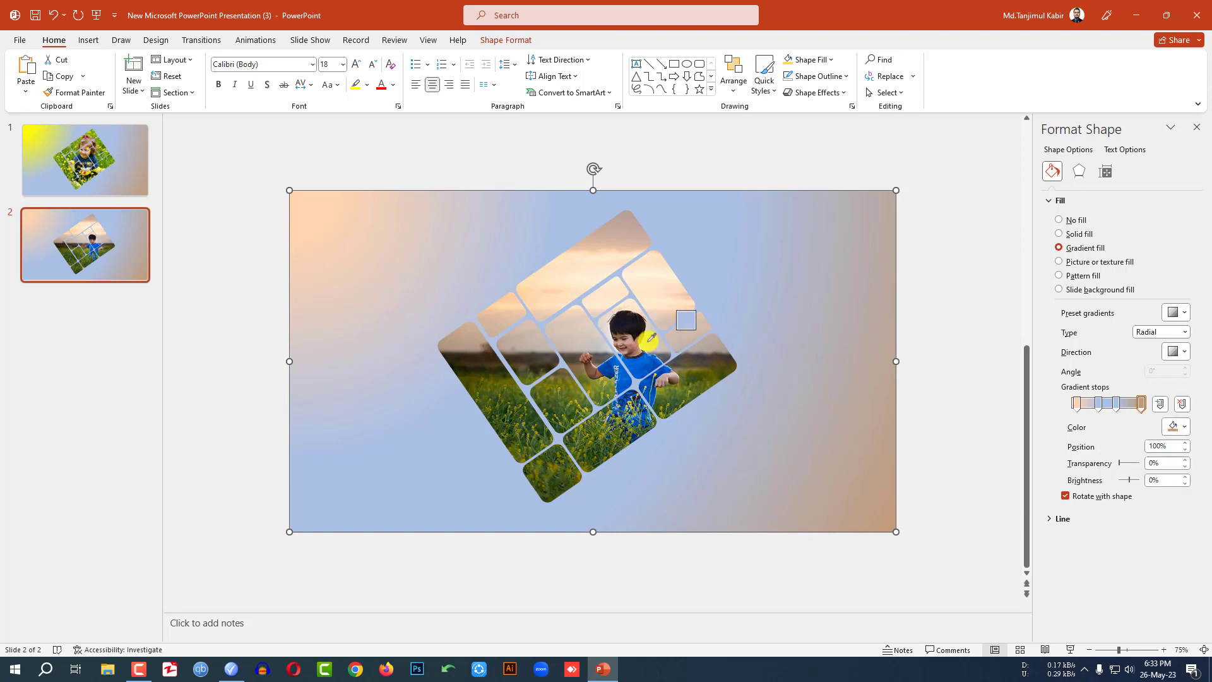
click(618, 422)
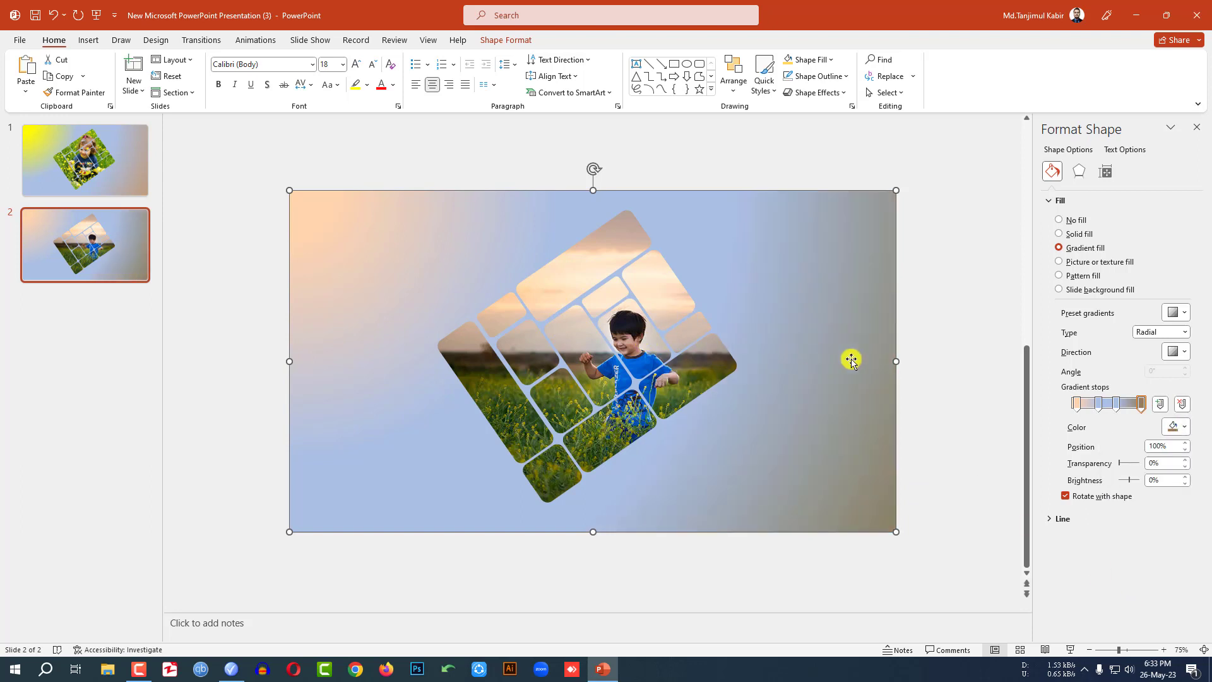
click(811, 344)
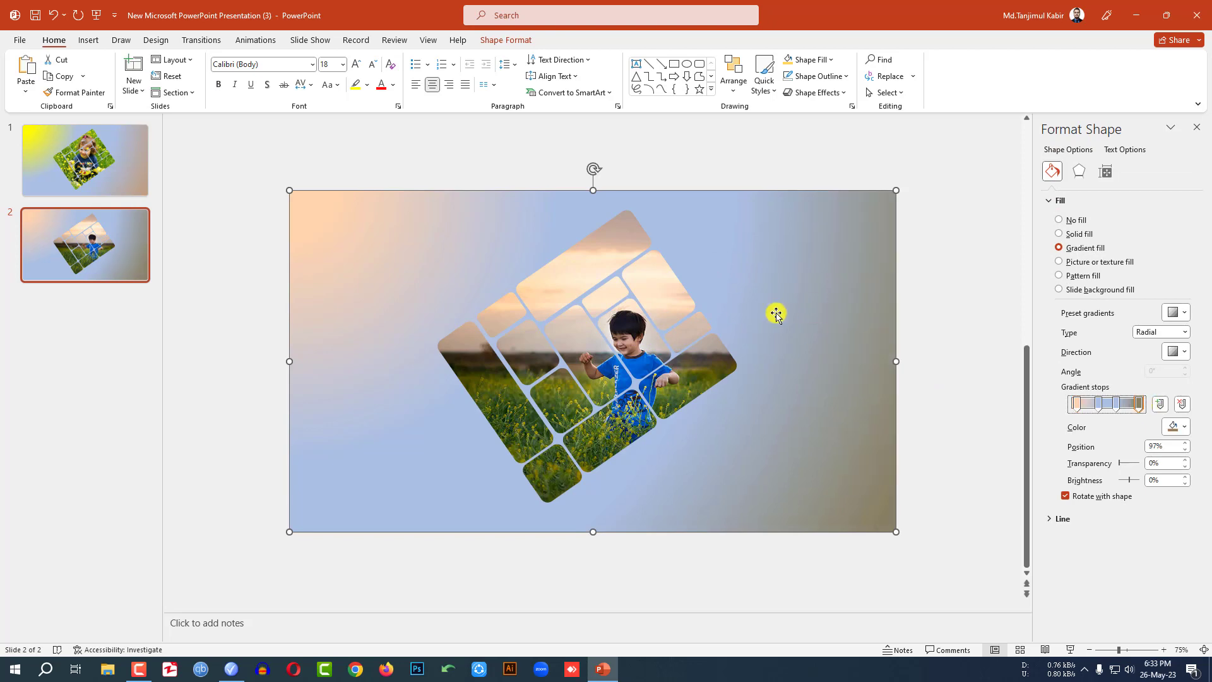
- Apply the Blinds transition, lasting 01.60 seconds, to the slides
click(129, 168)
click(104, 245)
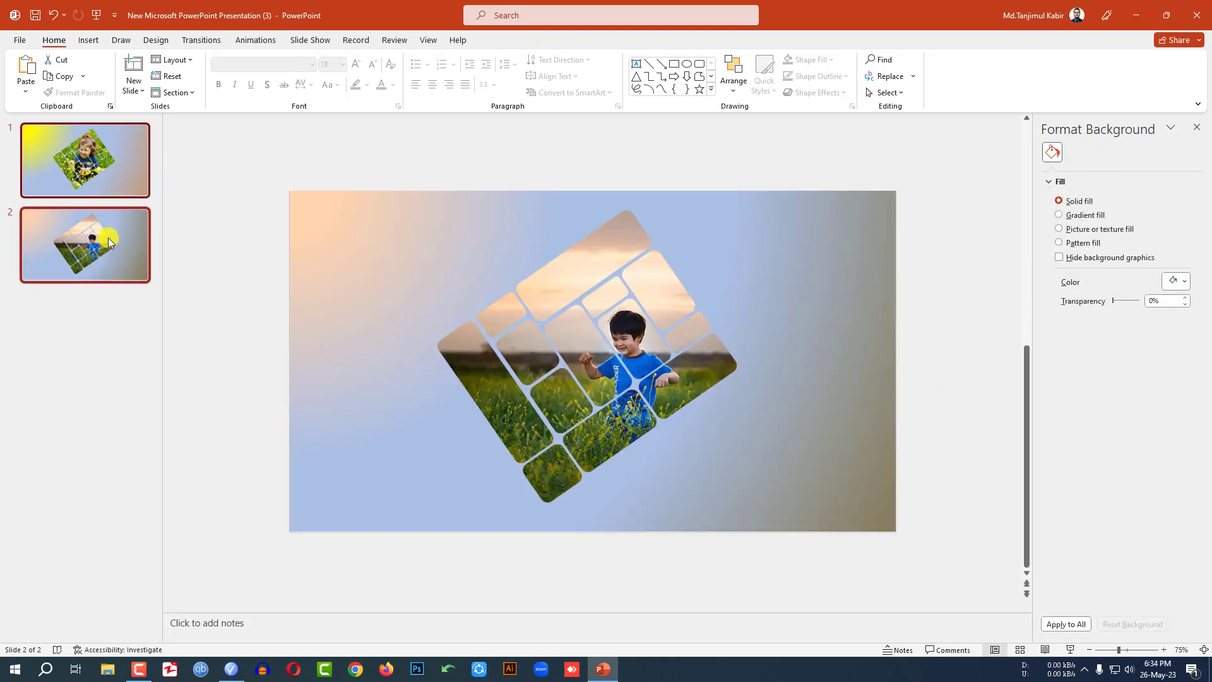
click(202, 41)
click(939, 88)
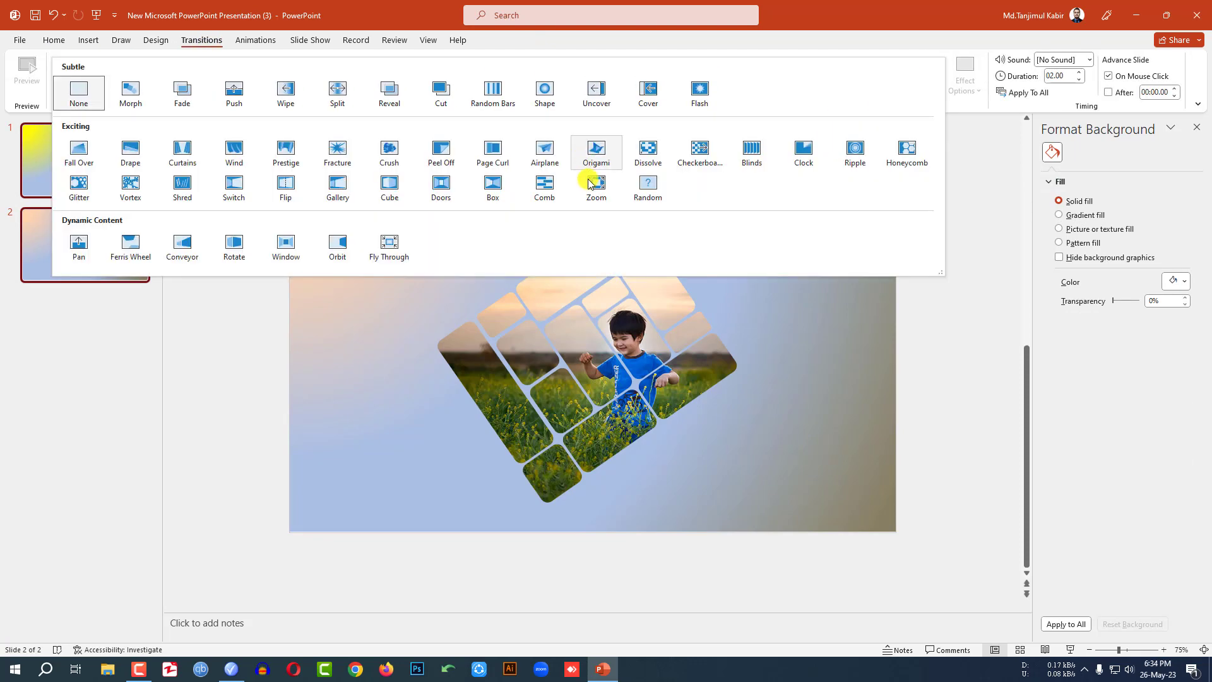
click(745, 157)
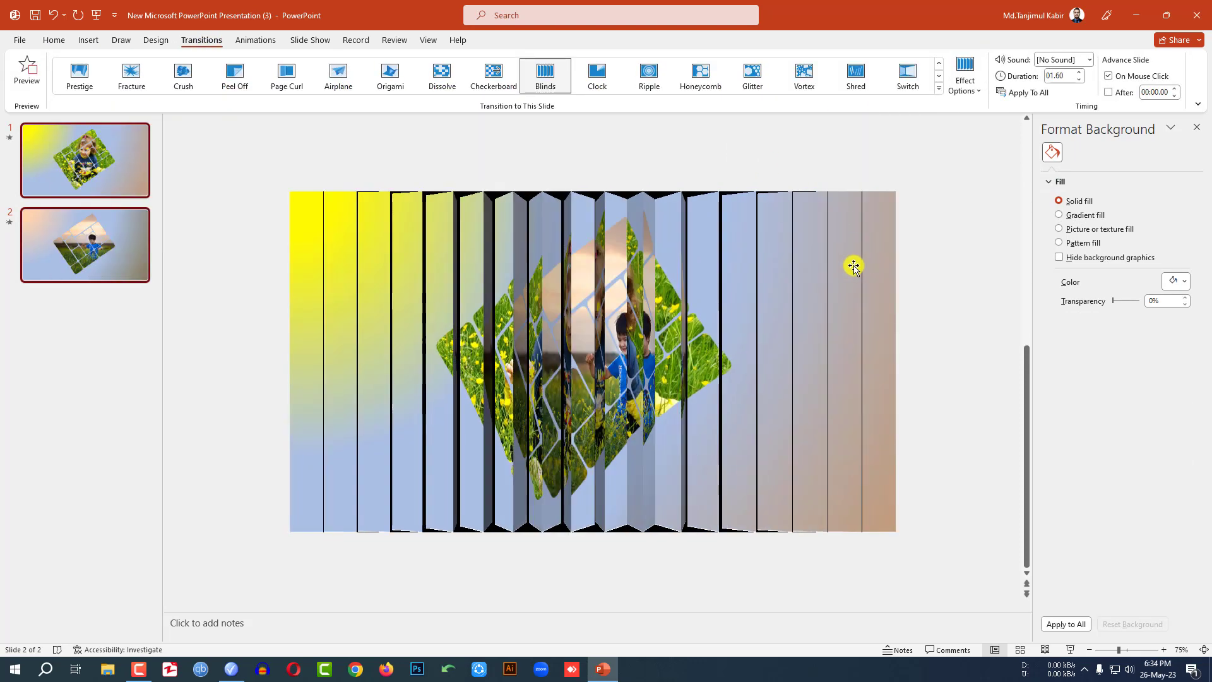
- Play the slide show from slide 1 and advance to the boy slide
click(107, 143)
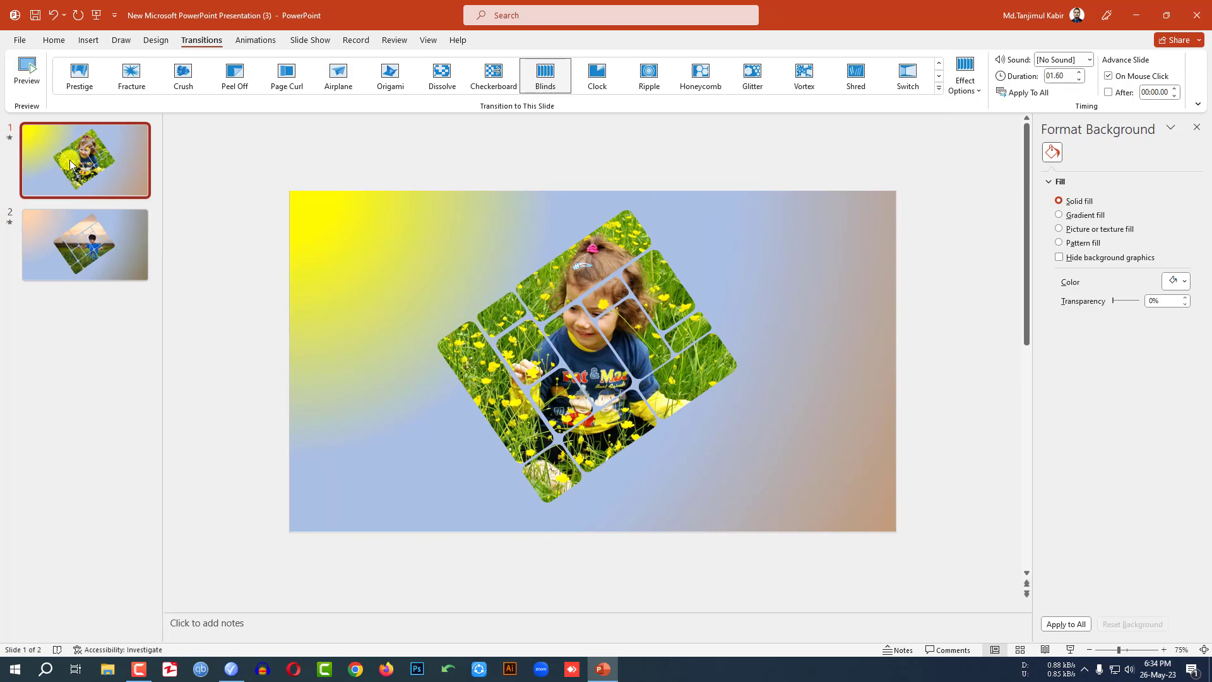
click(1071, 650)
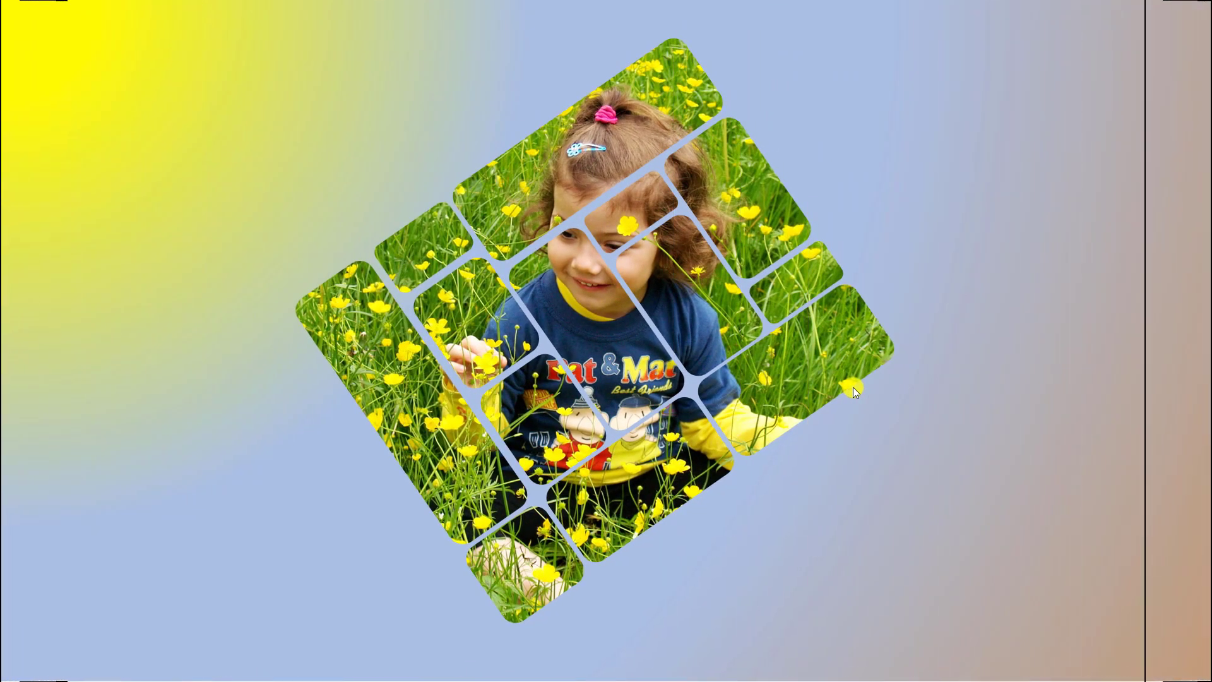
click(854, 387)
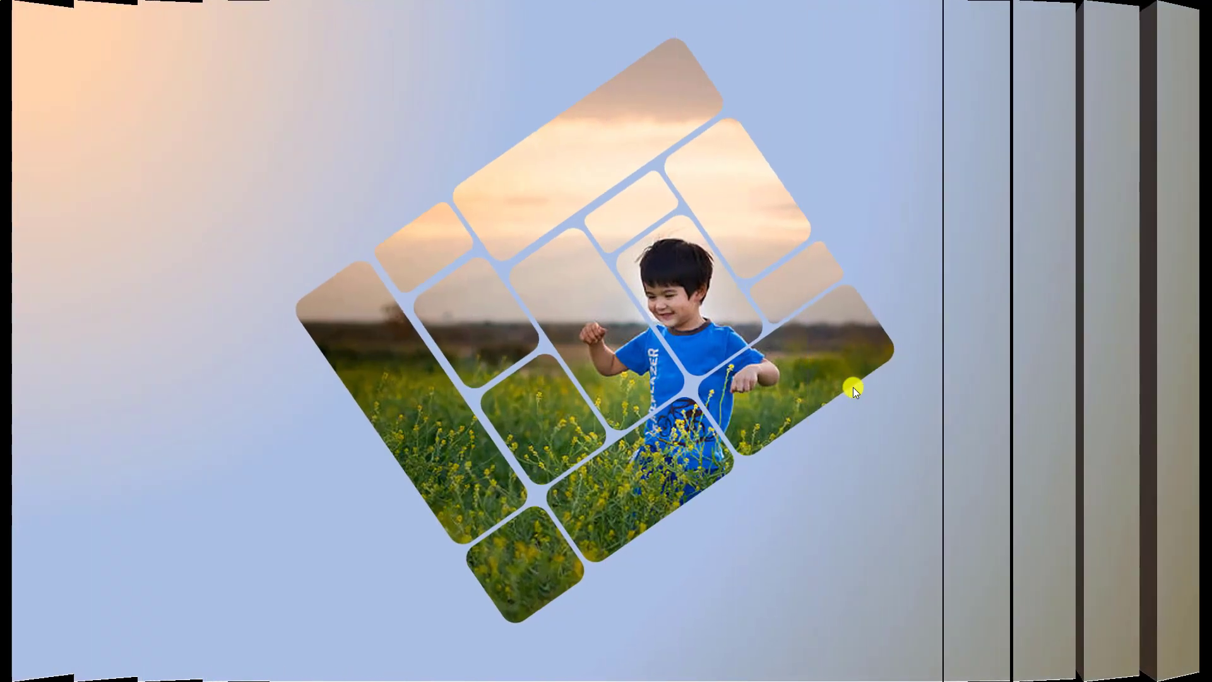